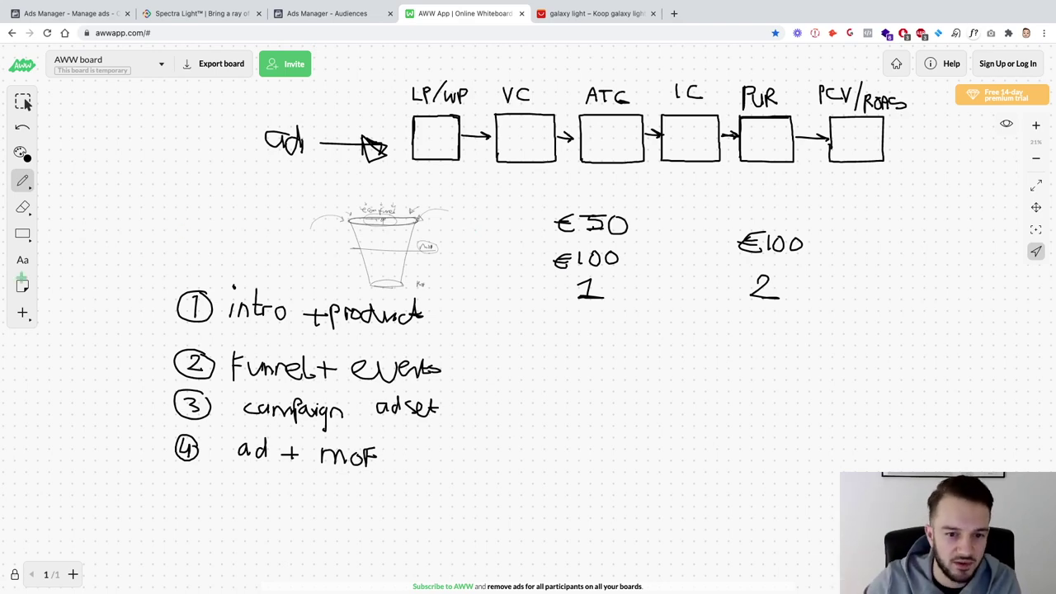
{"action": "scroll", "coordinate": [444, 249], "scroll_direction": "up", "scroll_amount": 5}
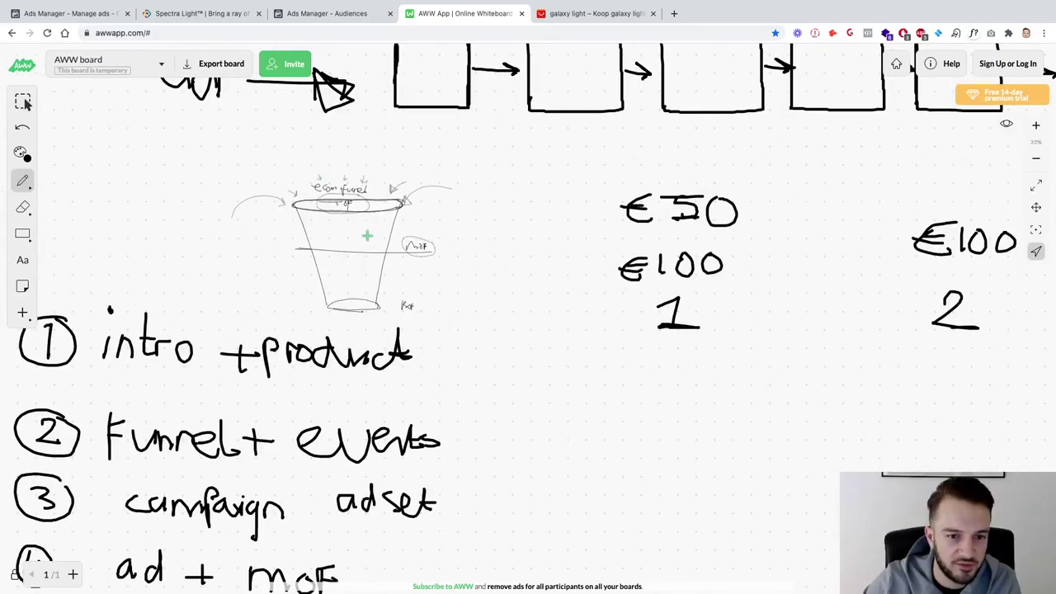
{"action": "scroll", "coordinate": [366, 234], "scroll_direction": "down", "scroll_amount": 5}
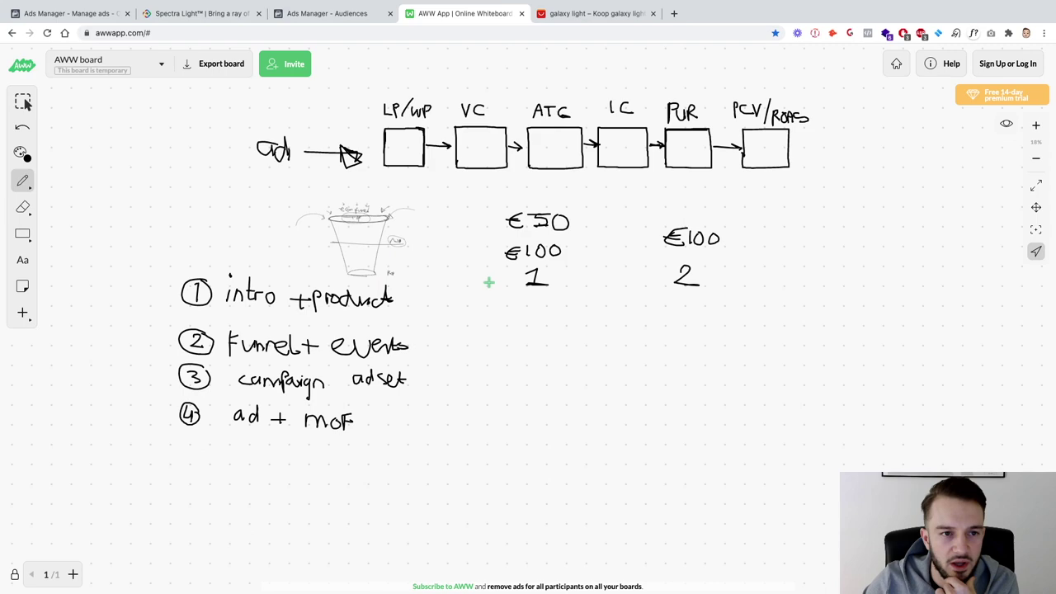
{"action": "scroll", "coordinate": [615, 327], "scroll_direction": "down", "scroll_amount": 3}
{"action": "scroll", "coordinate": [640, 449], "scroll_direction": "down", "scroll_amount": 1}
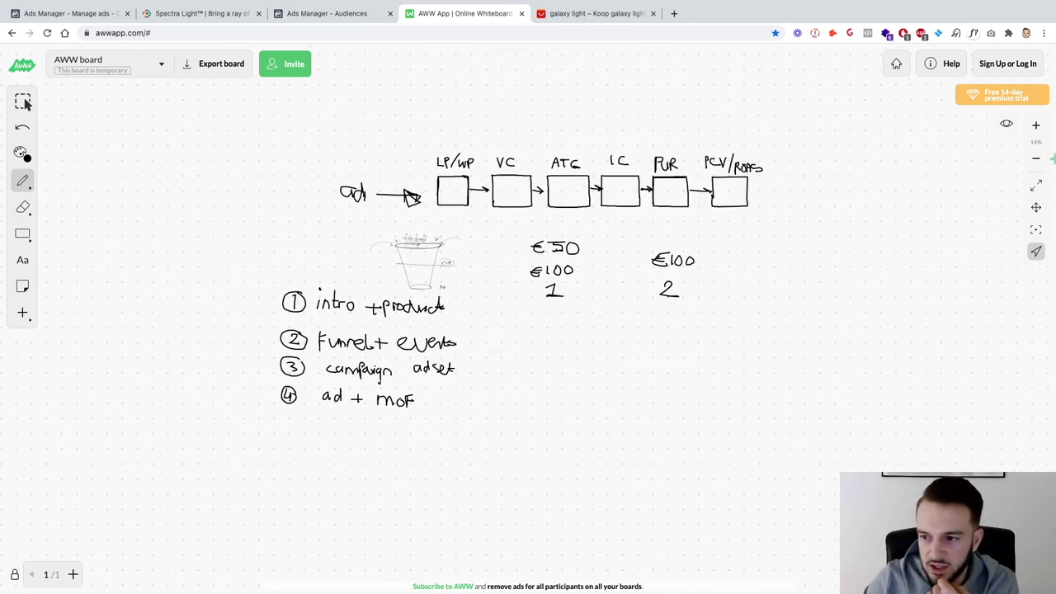
{"action": "left_click", "coordinate": [1036, 208]}
{"action": "left_click_drag", "start_coordinate": [746, 280], "coordinate": [547, 165]}
{"action": "scroll", "coordinate": [438, 277], "scroll_direction": "right", "scroll_amount": 5}
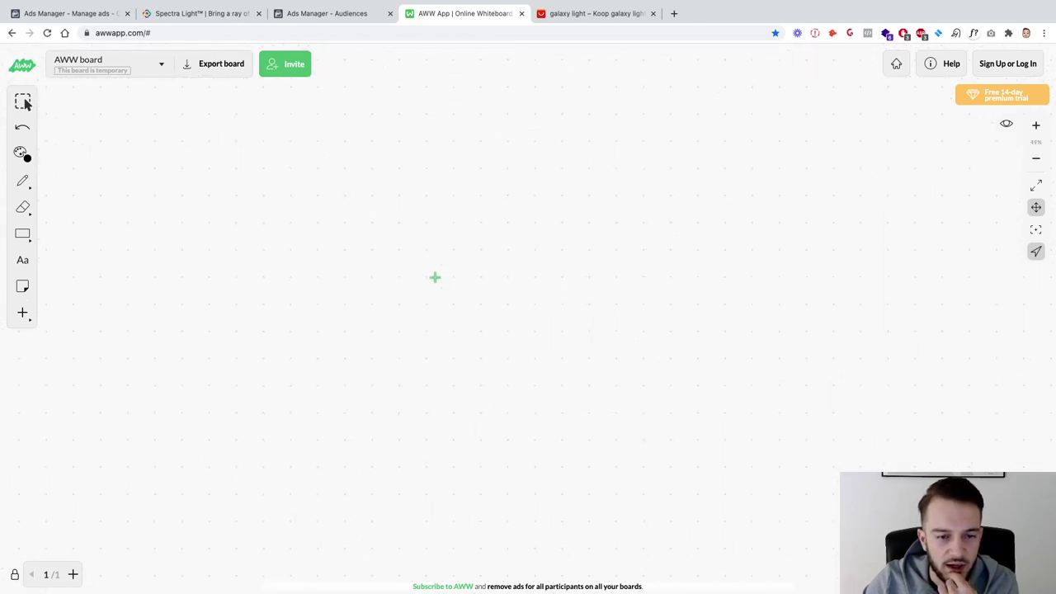
Switch to Facebook Ads Manager's campaign list and start a new campaign with the Conversions objective
{"action": "left_click", "coordinate": [311, 14]}
{"action": "left_click", "coordinate": [95, 16]}
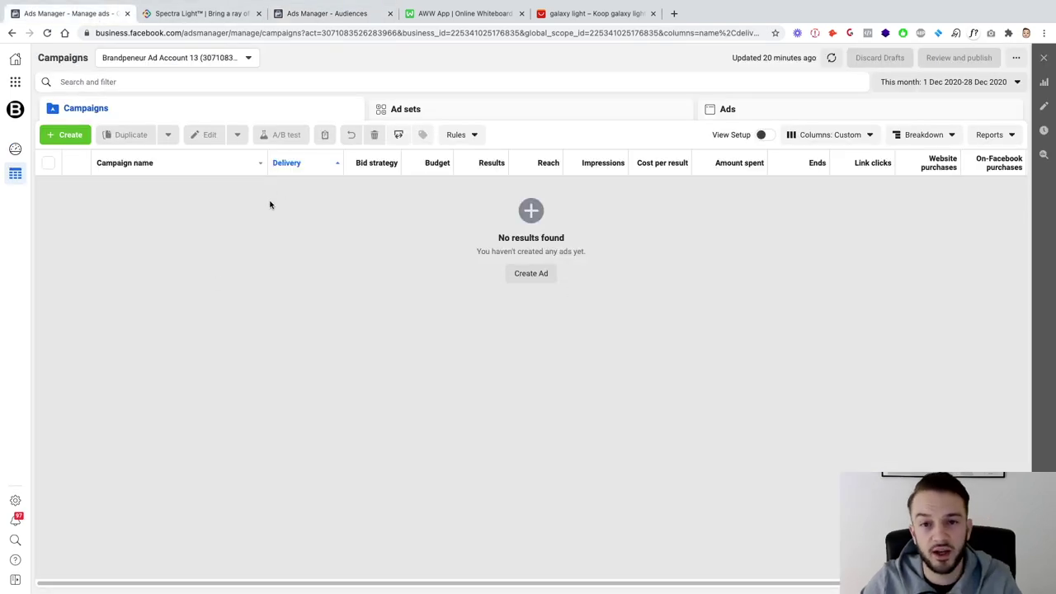
{"action": "left_click", "coordinate": [59, 137]}
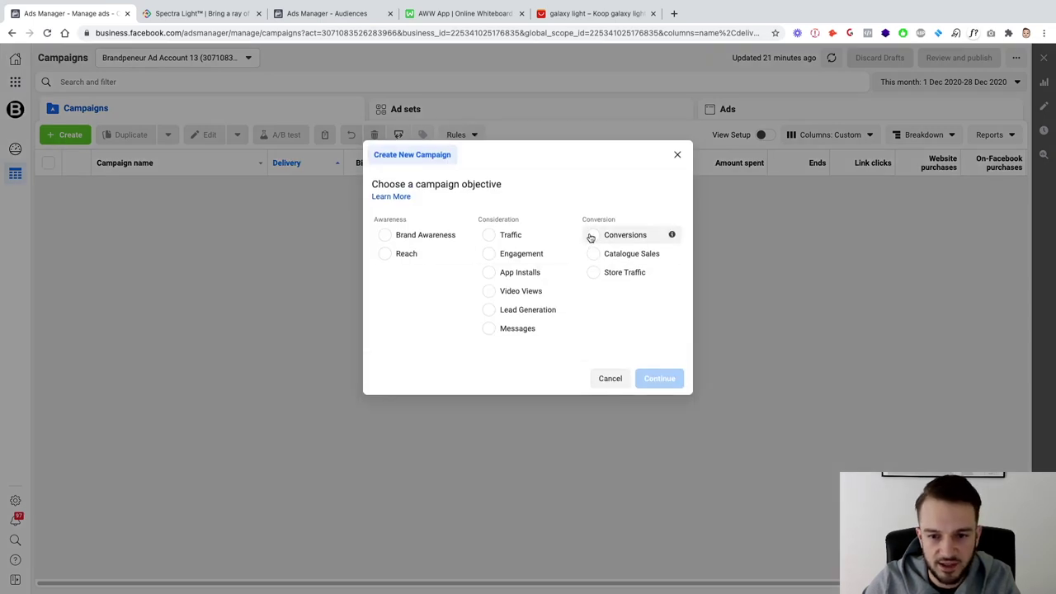
{"action": "left_click", "coordinate": [593, 235]}
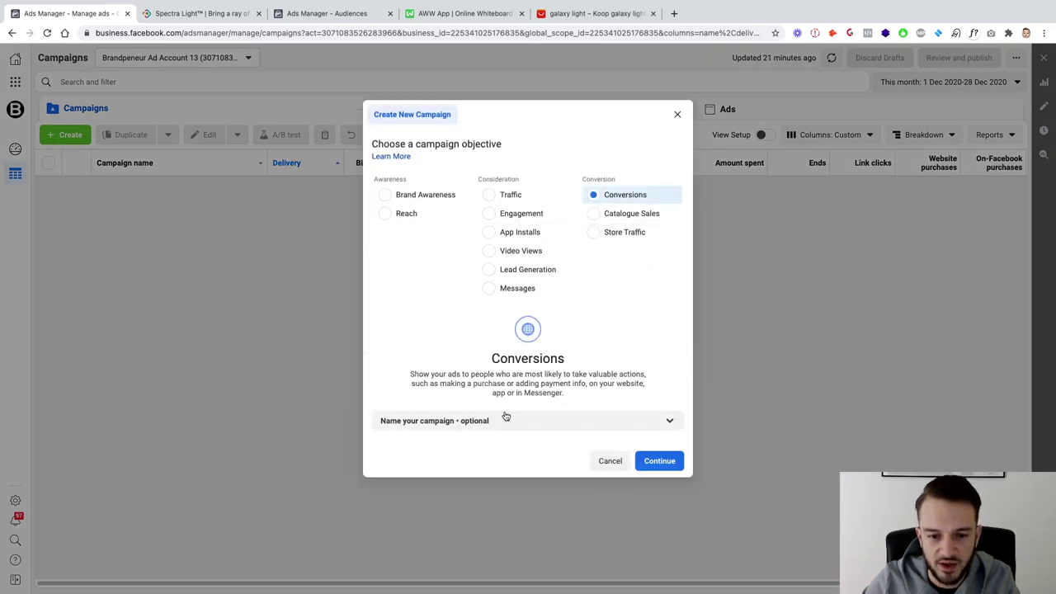
Name the new campaign BP_TOF_US_Imagetester_December
{"action": "left_click", "coordinate": [477, 420]}
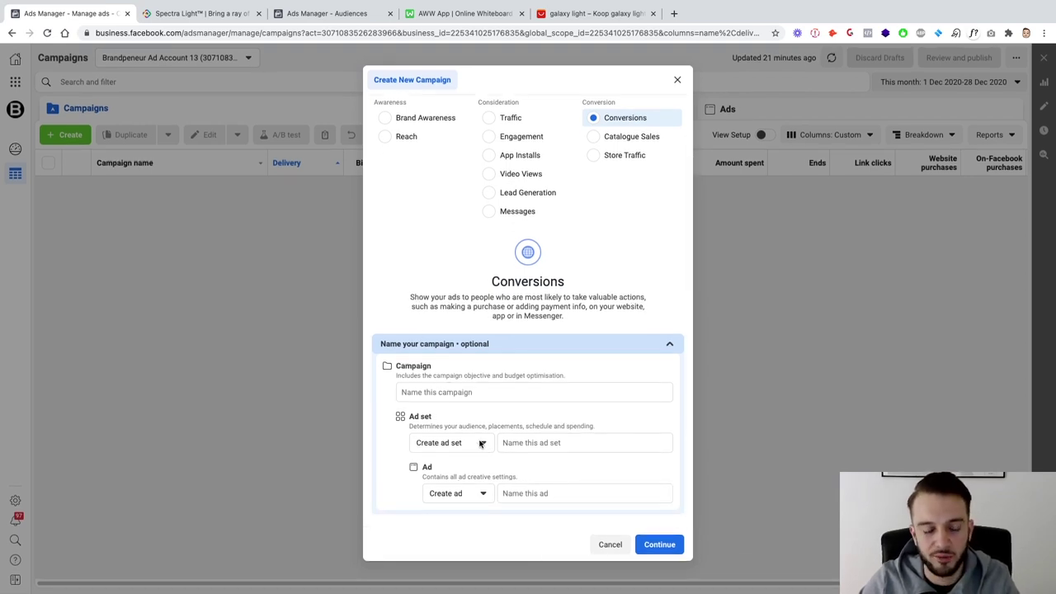
{"action": "left_click", "coordinate": [456, 392]}
{"action": "type", "text": "TOF"}
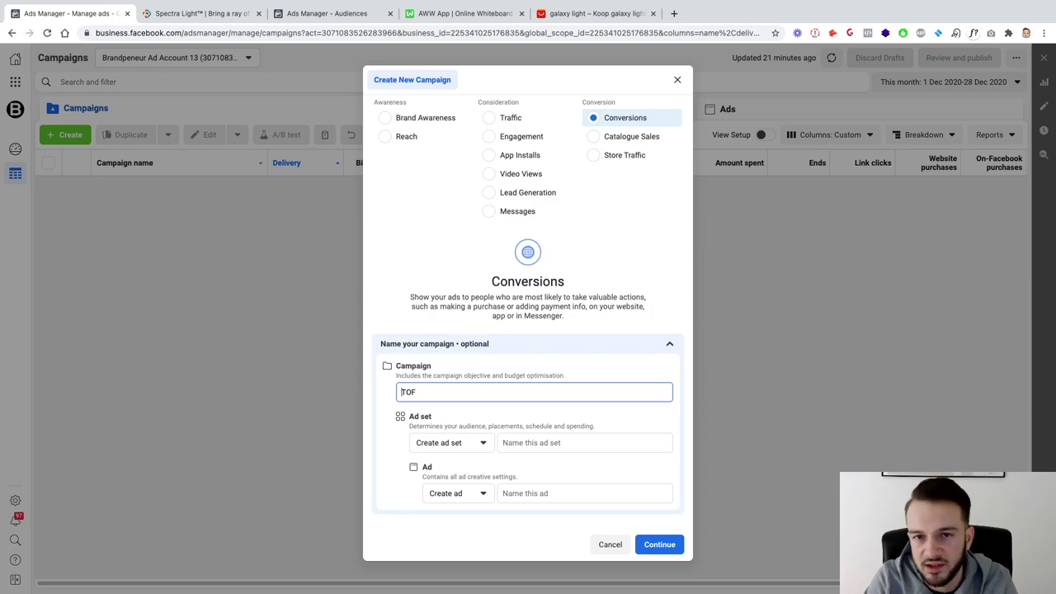
{"action": "type", "text": "BP_"}
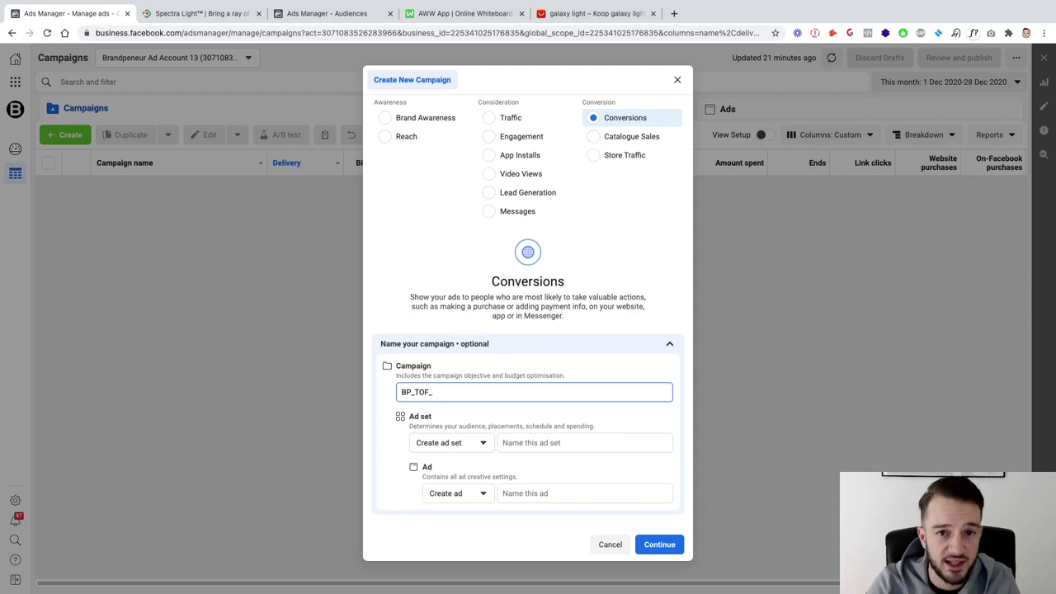
{"action": "type", "text": "I"}
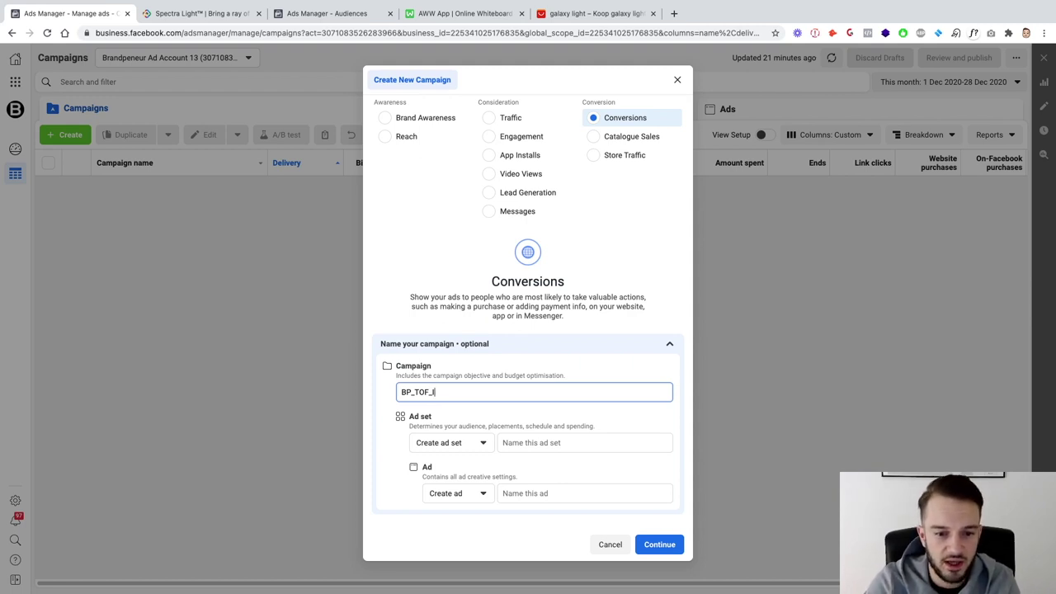
{"action": "key", "text": "BackSpace"}
{"action": "type", "text": "US_Imagetest"}
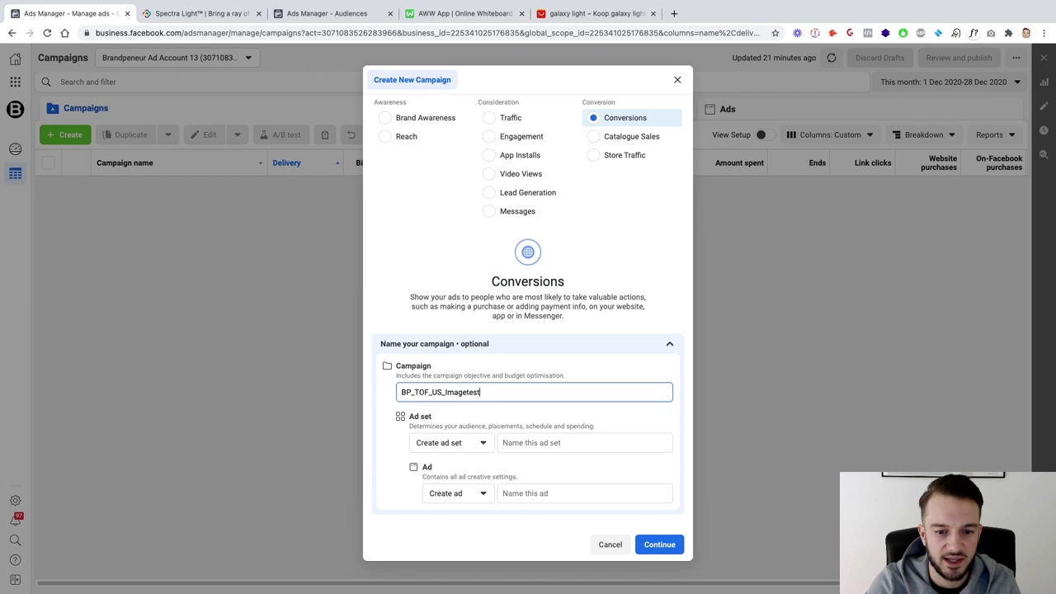
{"action": "type", "text": "er_"}
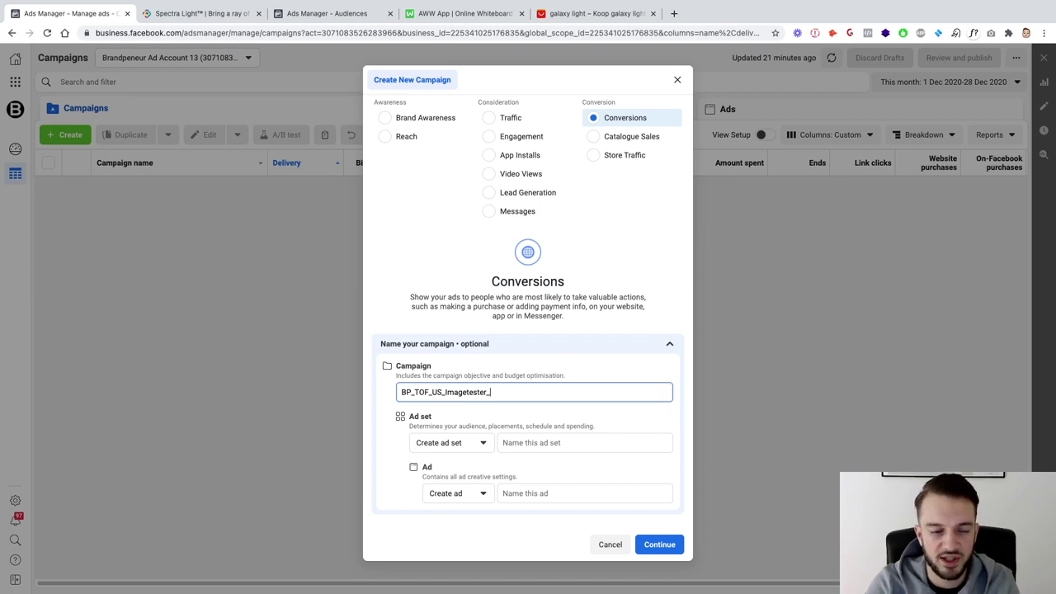
{"action": "type", "text": "Decemb"}
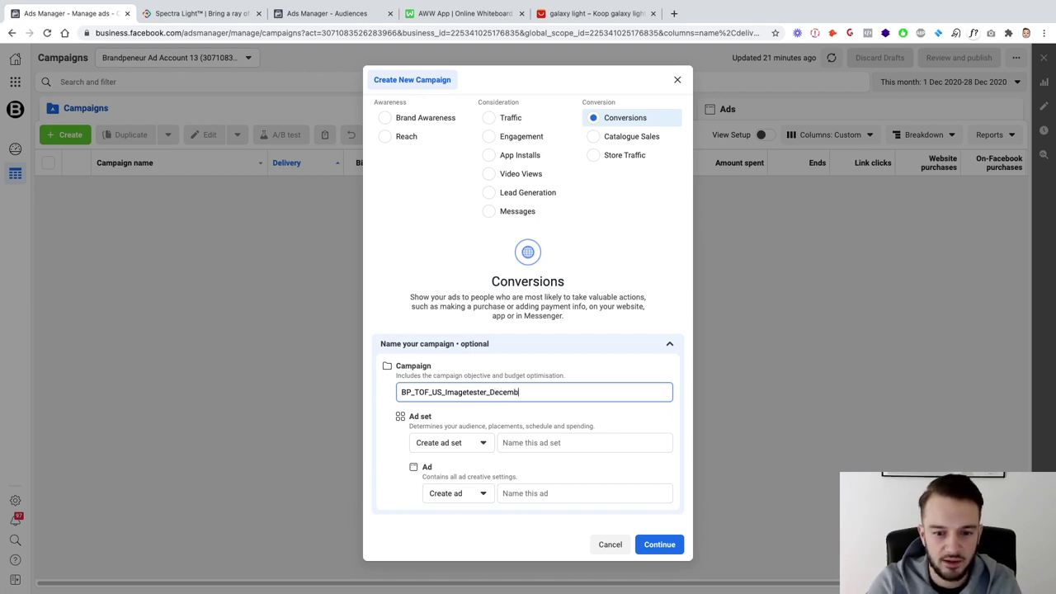
{"action": "type", "text": "er"}
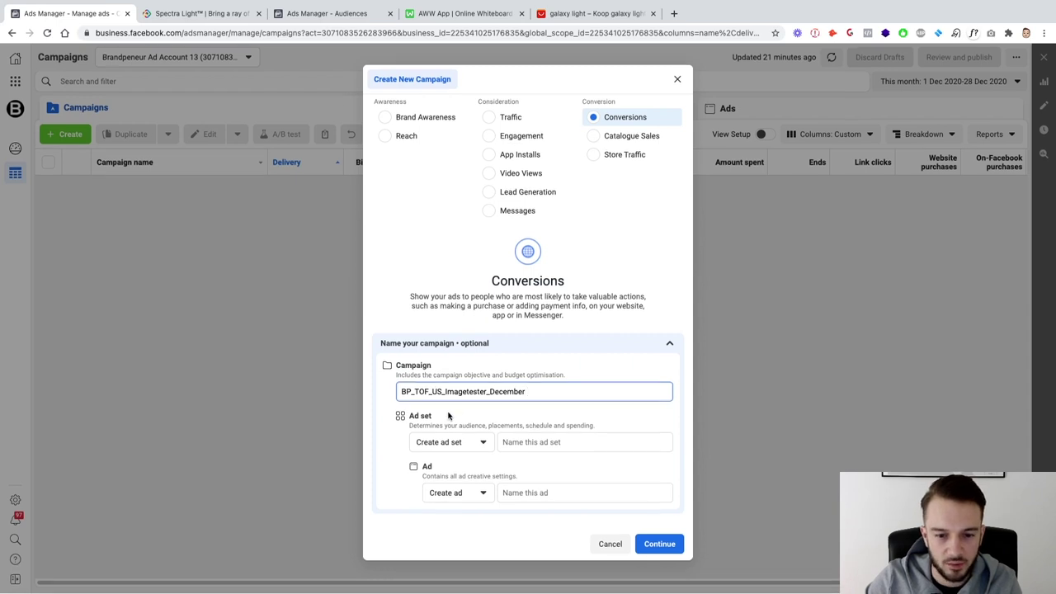
Name the campaign's ad set BP_TOF_US_Broad, reusing the prefix of the campaign name
{"action": "left_click", "coordinate": [528, 443]}
{"action": "left_click", "coordinate": [532, 424]}
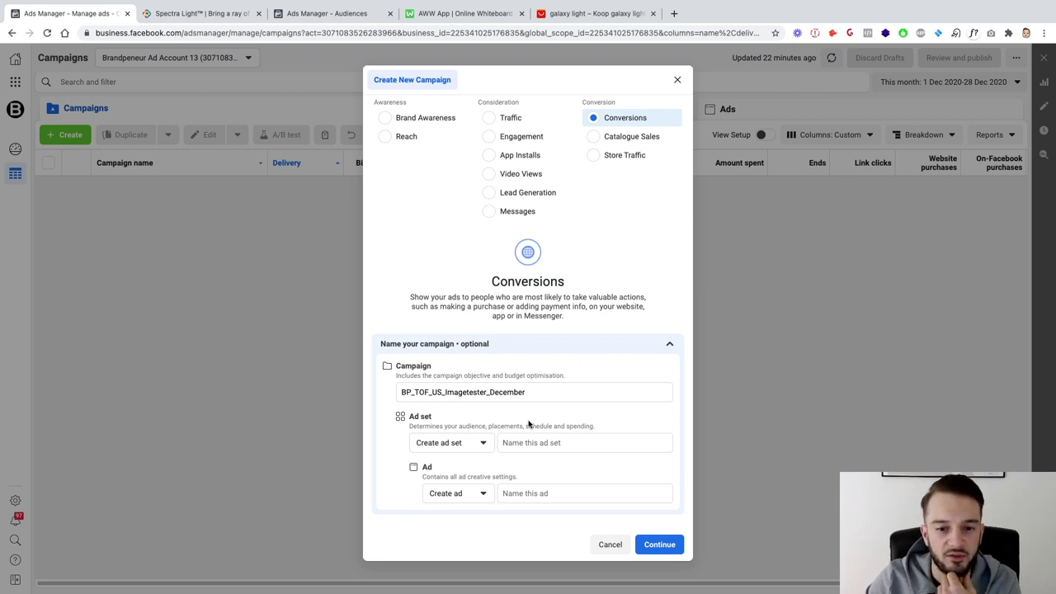
{"action": "left_click", "coordinate": [532, 441]}
{"action": "type", "text": "BP_TOF_US_Imagetester_December"}
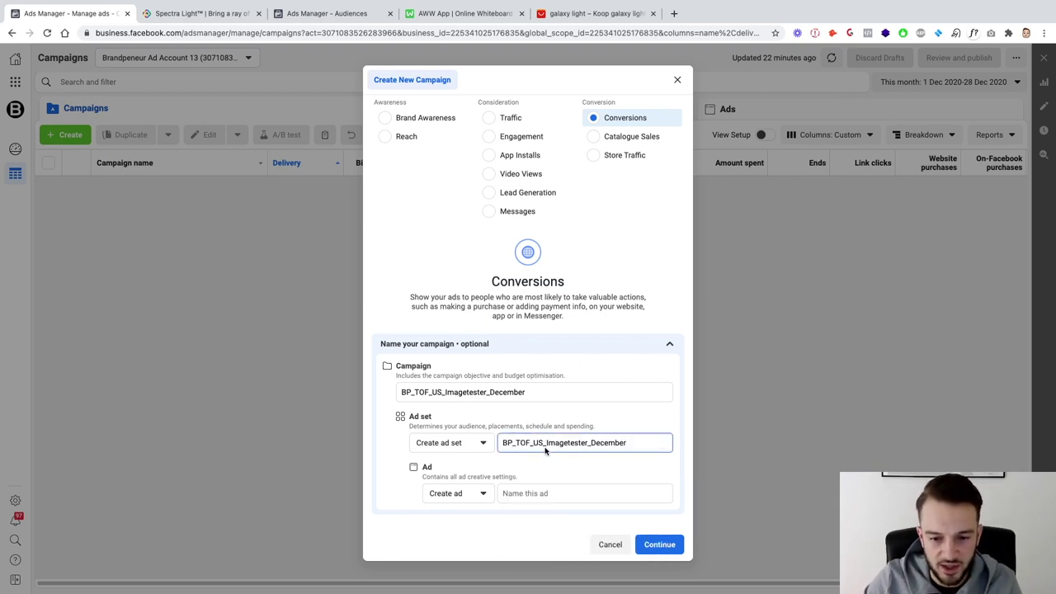
{"action": "left_click_drag", "start_coordinate": [546, 443], "coordinate": [624, 442]}
{"action": "type", "text": "Broad"}
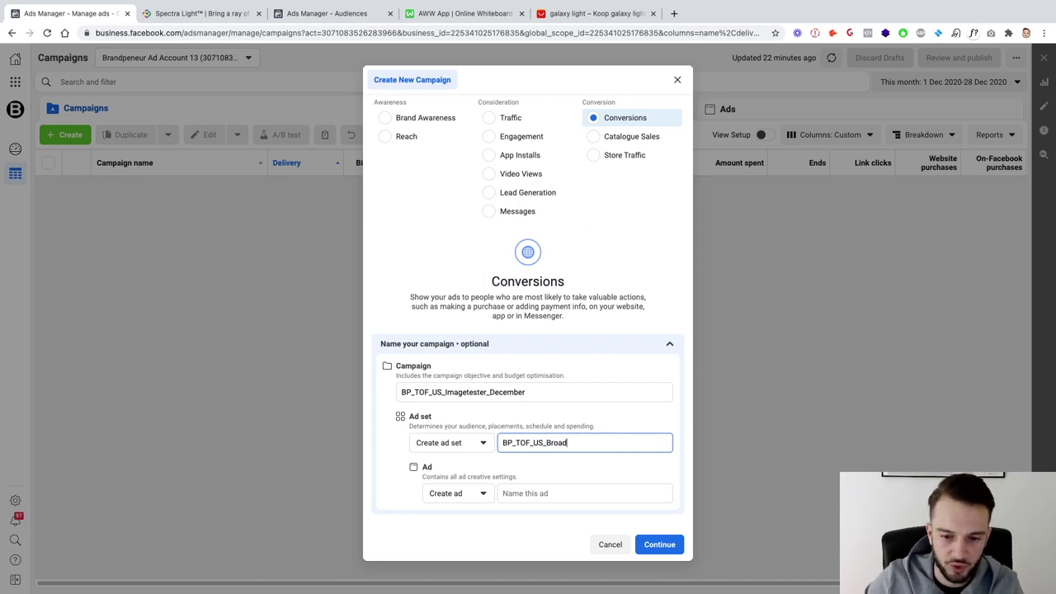
Name the ad Image 1 and create the campaign, leaving its editor without publishing the draft items
{"action": "left_click", "coordinate": [543, 493]}
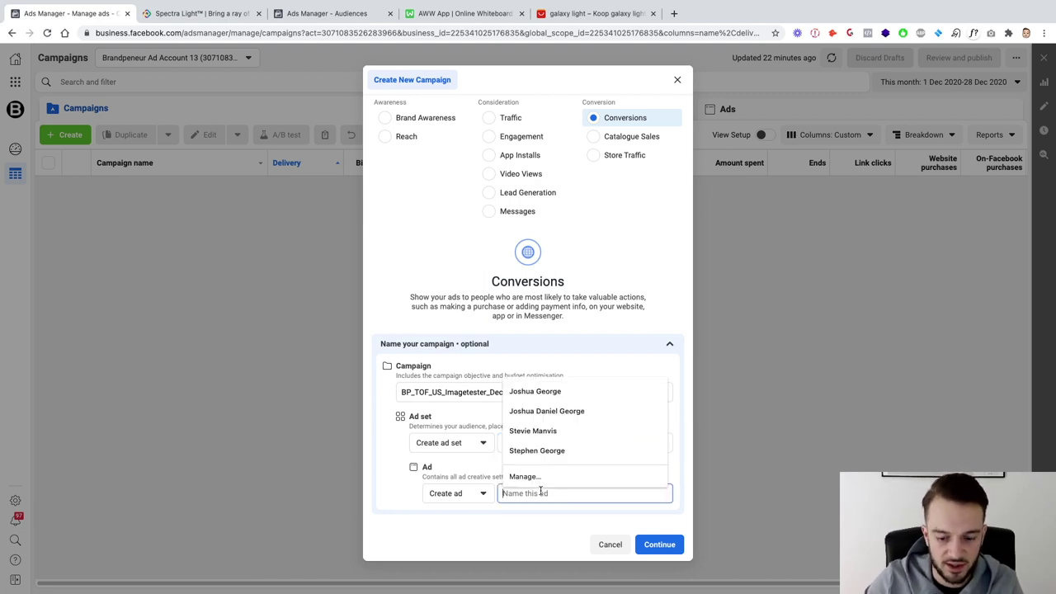
{"action": "type", "text": "Image 1"}
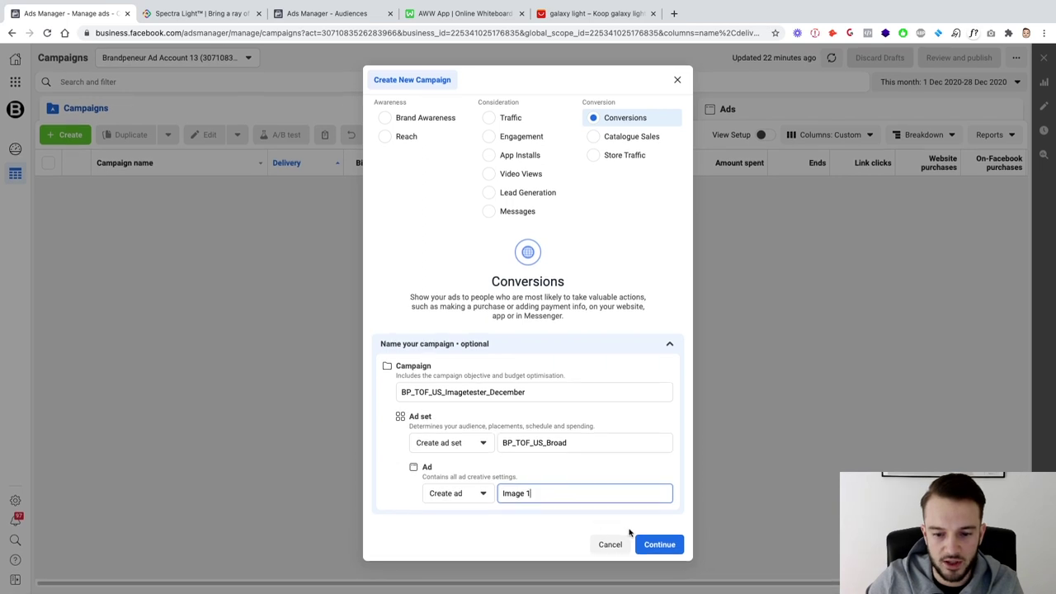
{"action": "left_click", "coordinate": [656, 544]}
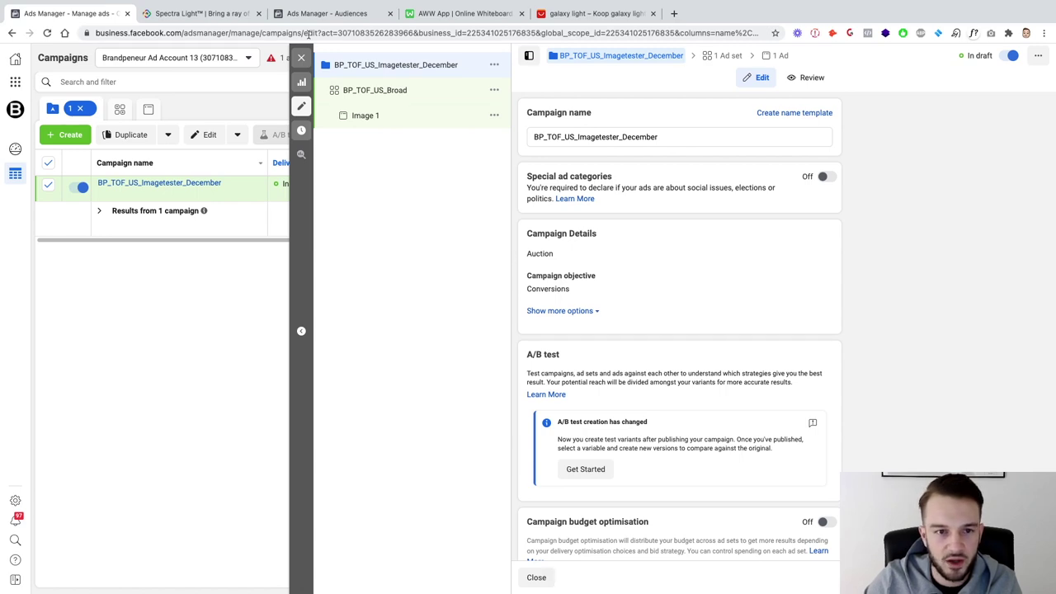
{"action": "left_click", "coordinate": [301, 57]}
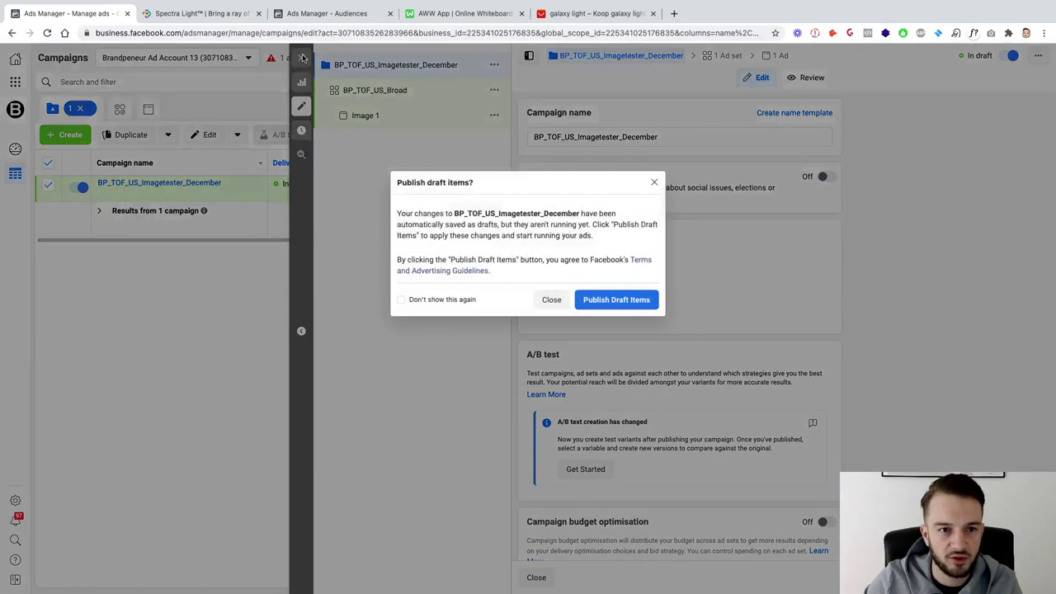
{"action": "left_click", "coordinate": [552, 301]}
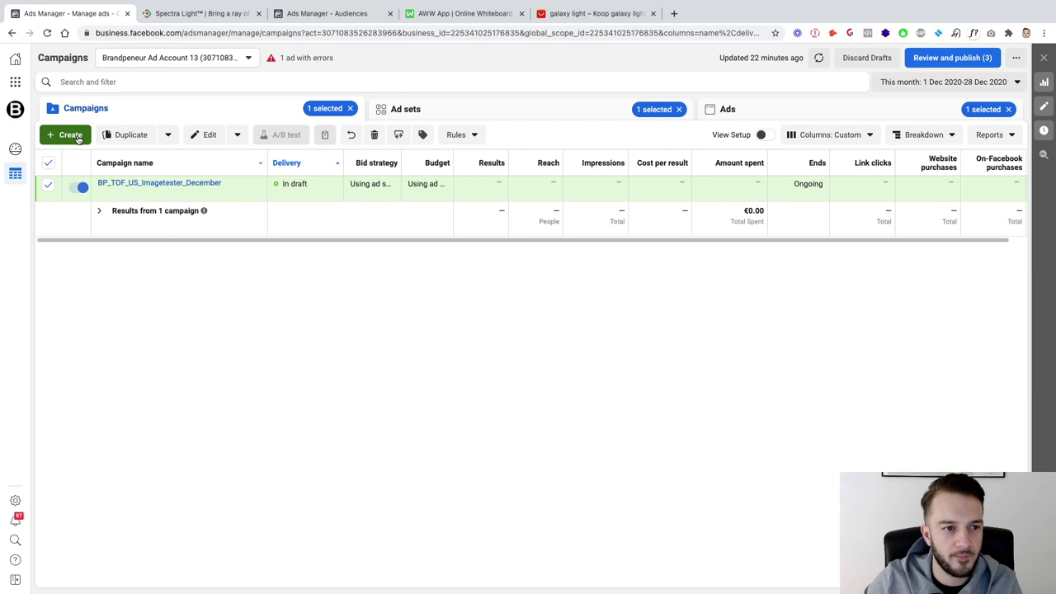
Start a second campaign with the Conversions objective and name it BP_MOF_Retargeting
{"action": "left_click", "coordinate": [70, 135]}
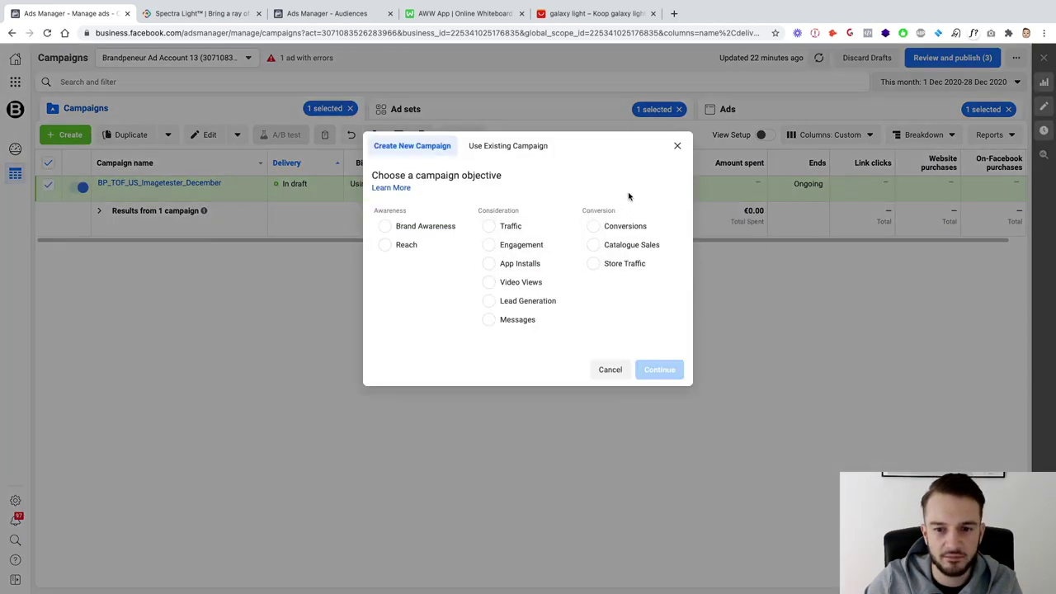
{"action": "left_click", "coordinate": [669, 225]}
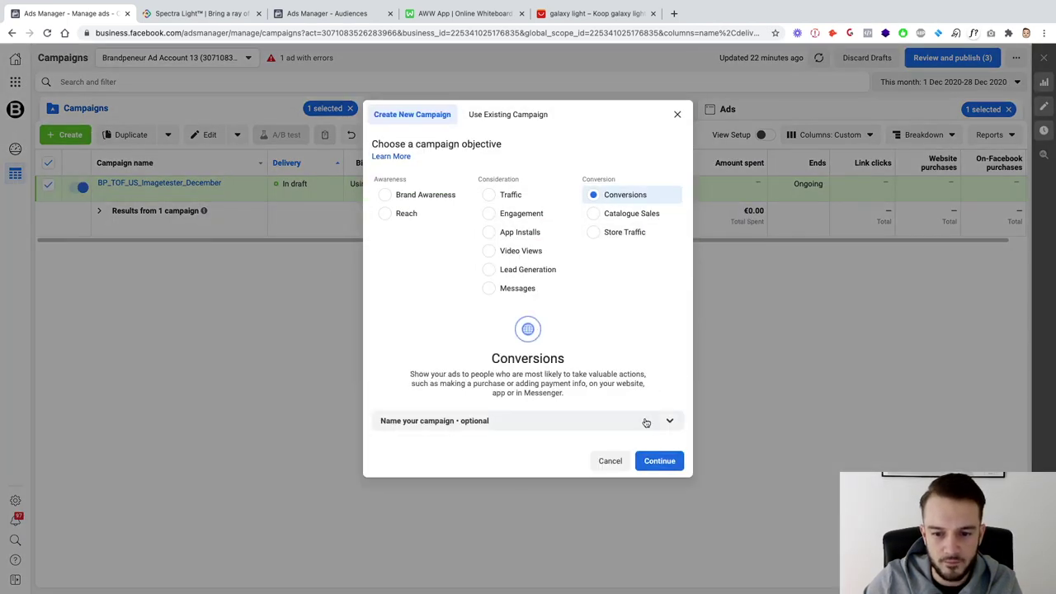
{"action": "left_click", "coordinate": [646, 423]}
{"action": "left_click", "coordinate": [445, 426]}
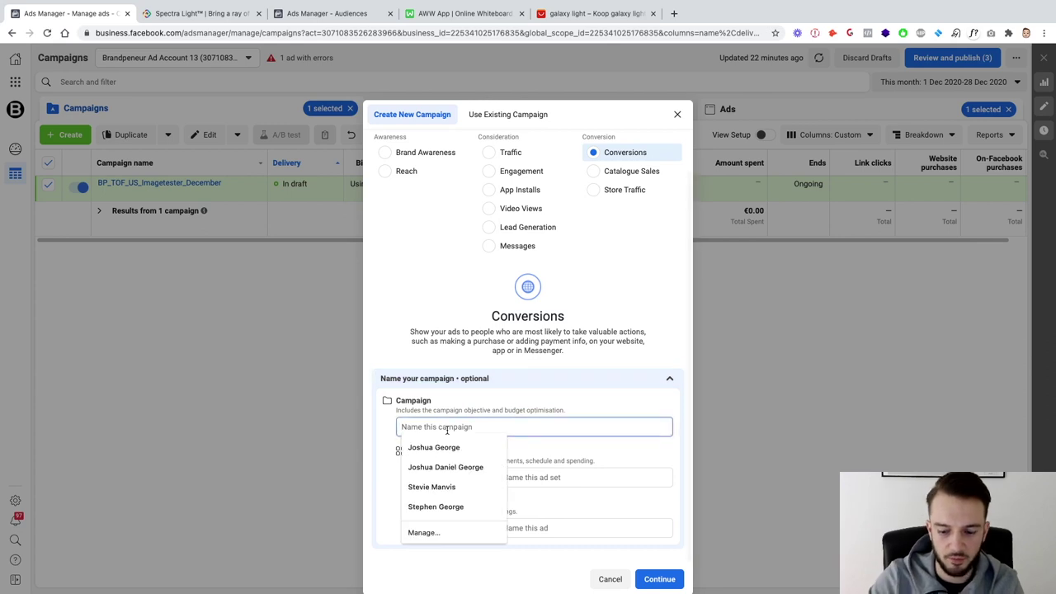
{"action": "type", "text": "BP_MOF_WV"}
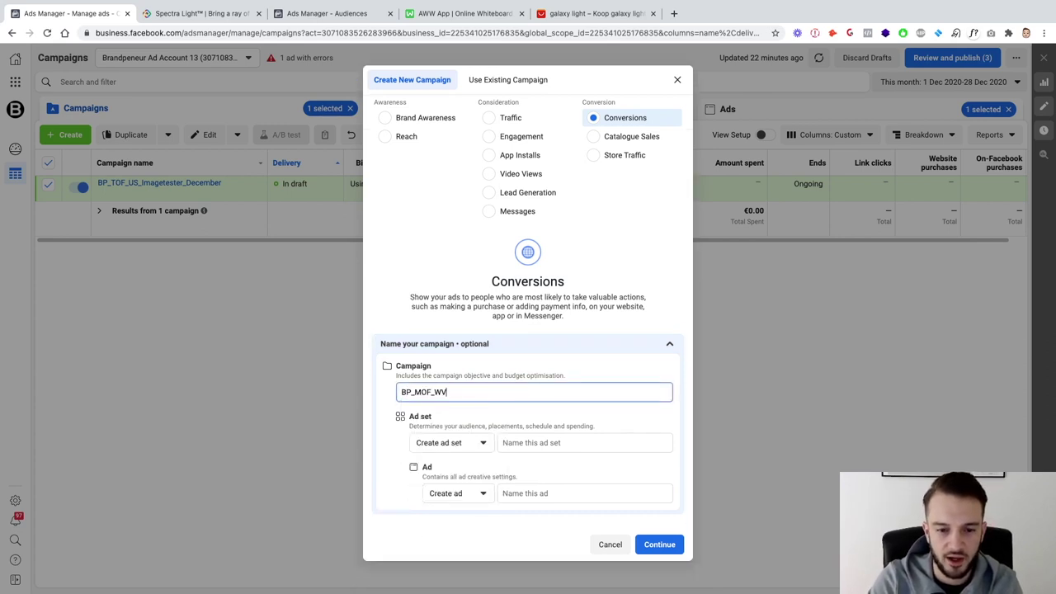
{"action": "key", "text": "BackSpace"}
{"action": "type", "text": "Re"}
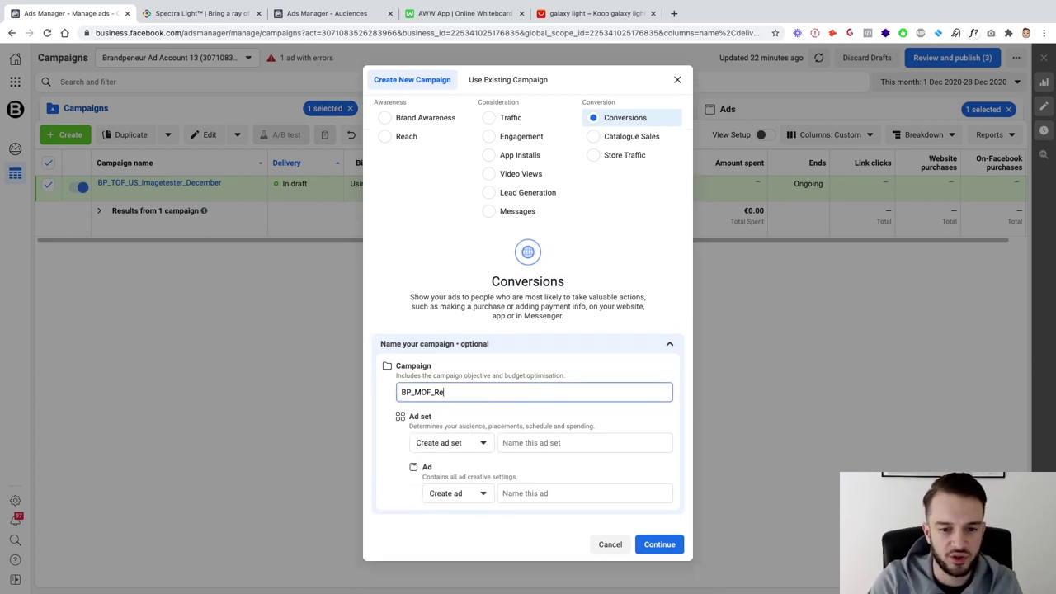
{"action": "type", "text": "targeting1"}
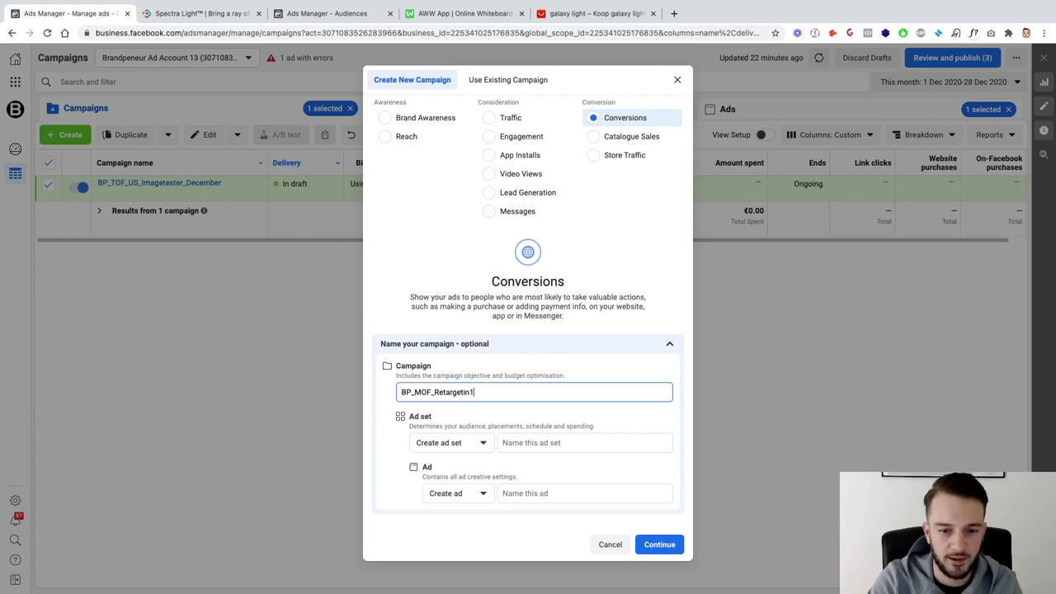
{"action": "left_click", "coordinate": [389, 320]}
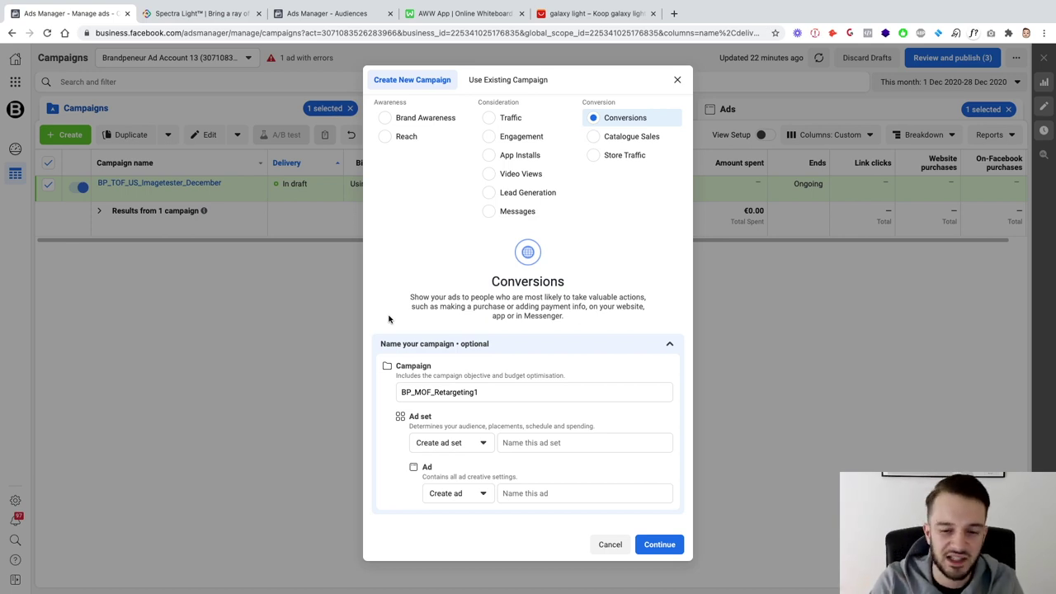
{"action": "left_click", "coordinate": [485, 395]}
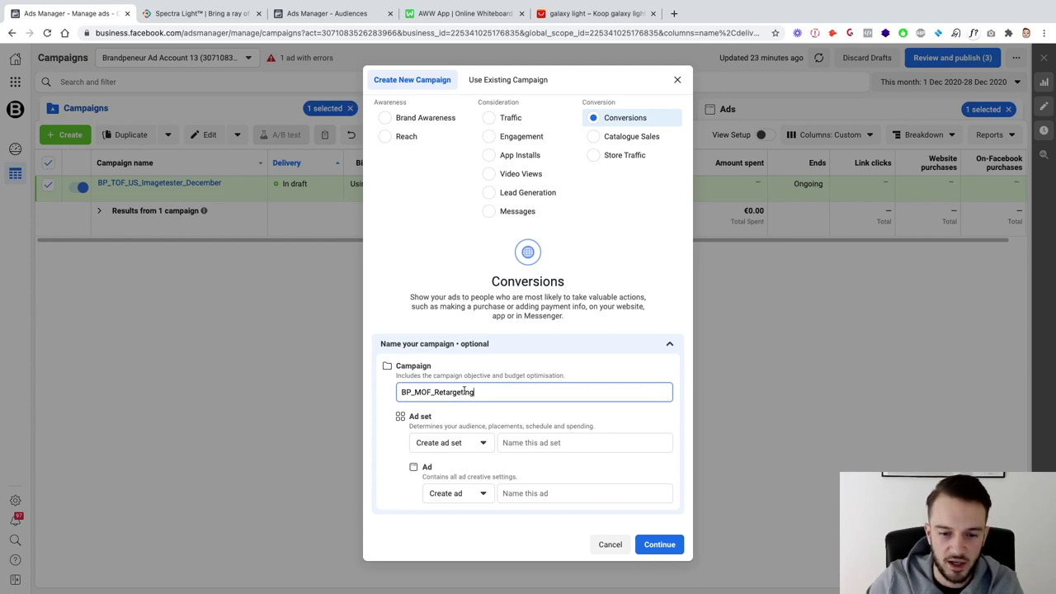
Name the retargeting campaign's ad set BP_MOF_WV_180 and its ad Image 1
{"action": "left_click", "coordinate": [515, 445]}
{"action": "type", "text": "B"}
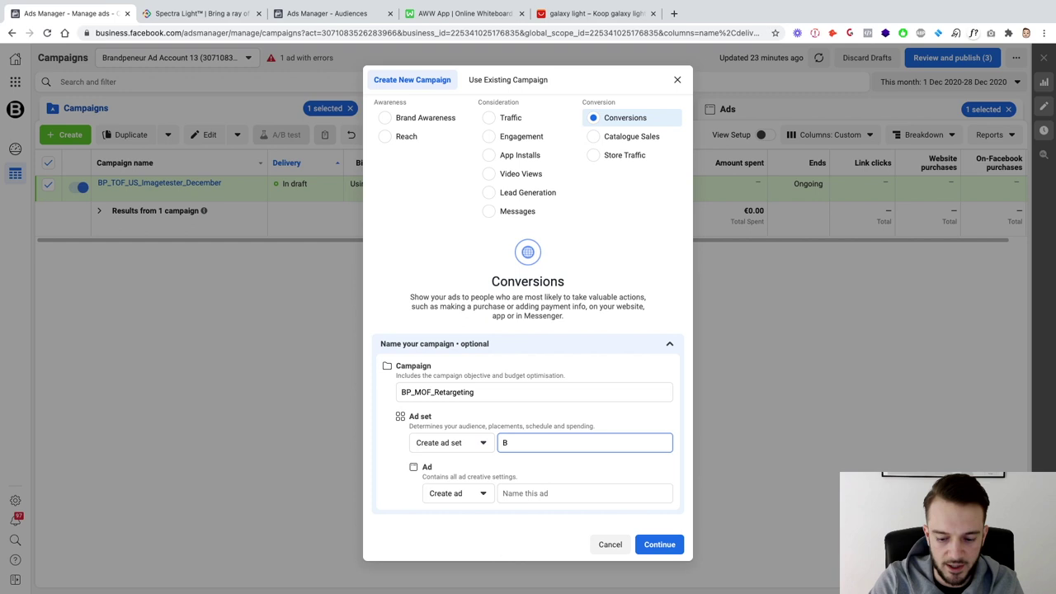
{"action": "type", "text": "P_MOF_WV_180"}
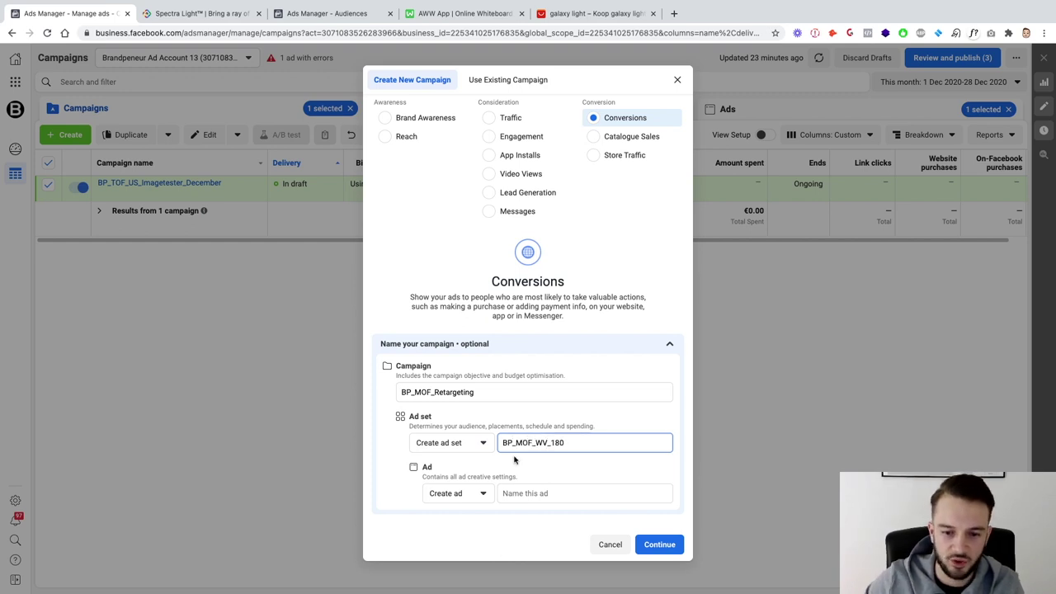
{"action": "left_click", "coordinate": [511, 476]}
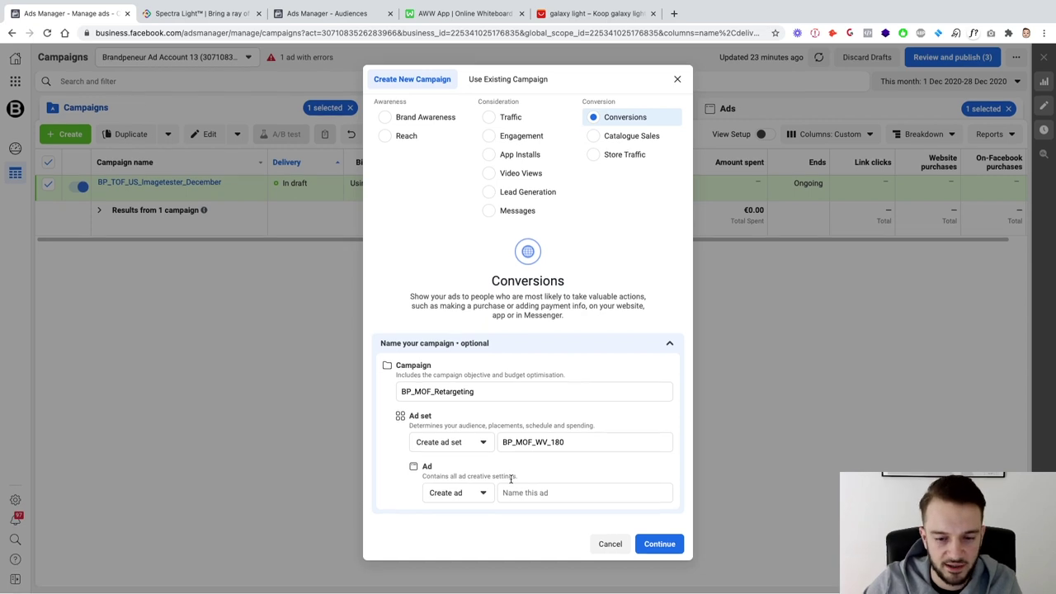
{"action": "left_click", "coordinate": [513, 494]}
{"action": "type", "text": "Image 1"}
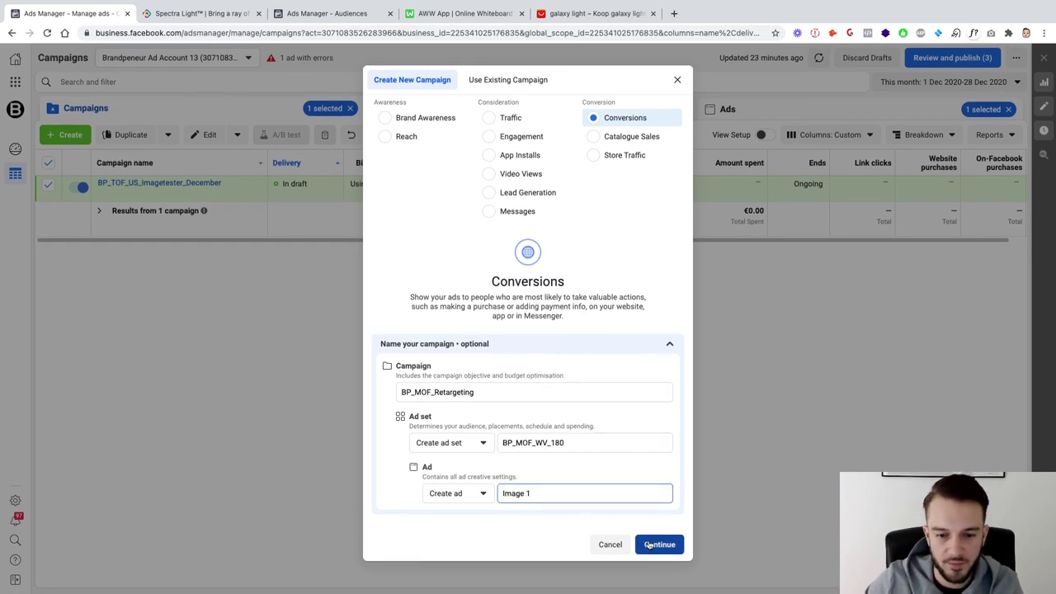
Create the BP_MOF_Retargeting campaign and leave its editor without publishing the draft items
{"action": "left_click", "coordinate": [649, 543]}
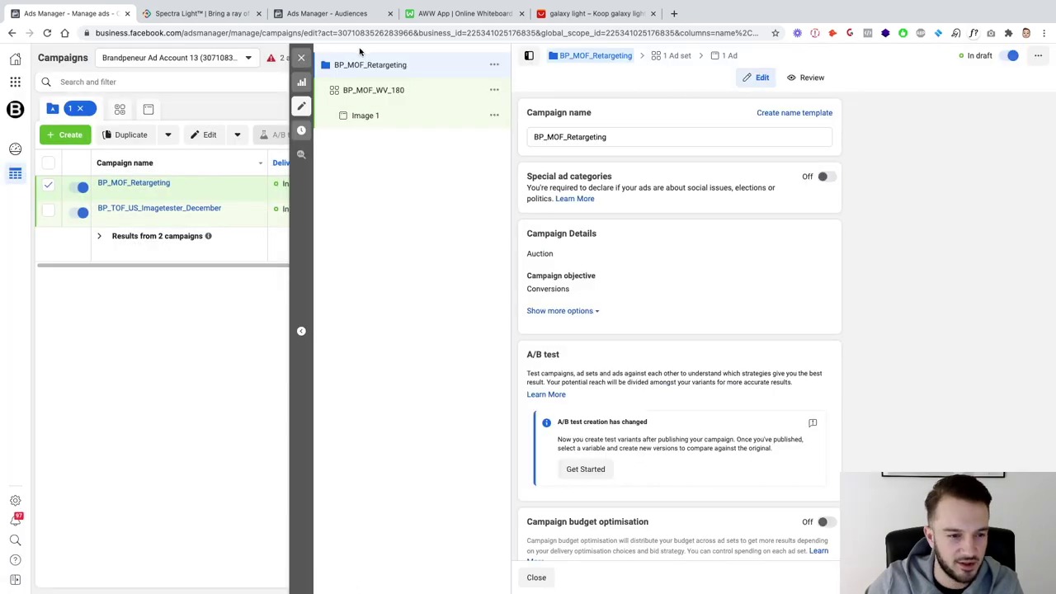
{"action": "left_click", "coordinate": [302, 56]}
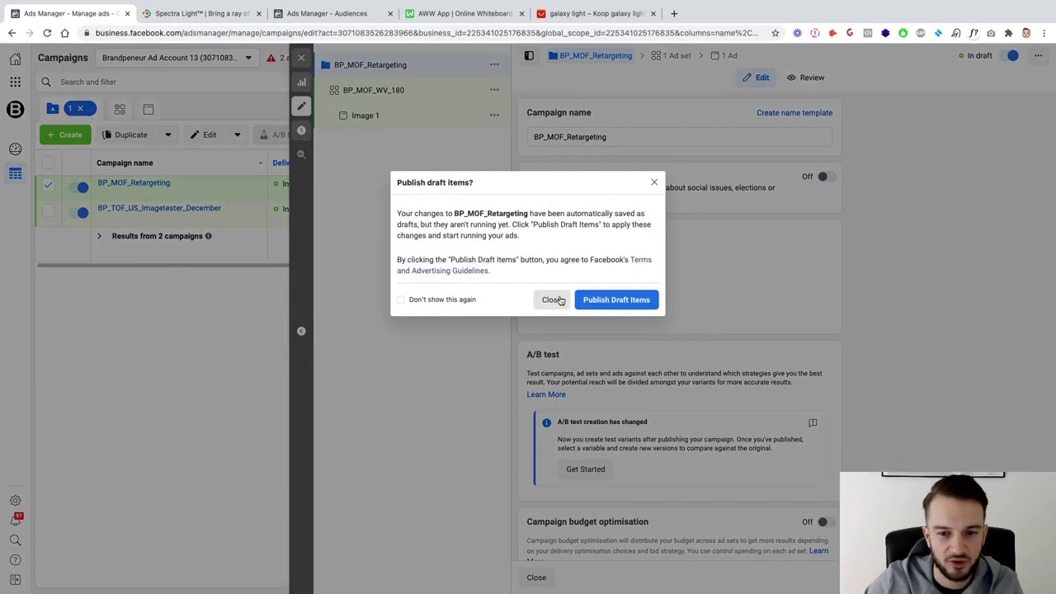
{"action": "left_click", "coordinate": [550, 300]}
Start a third campaign with the Catalogue Sales objective and name it BP_BOF_Retargeting_Offer
{"action": "left_click", "coordinate": [72, 135]}
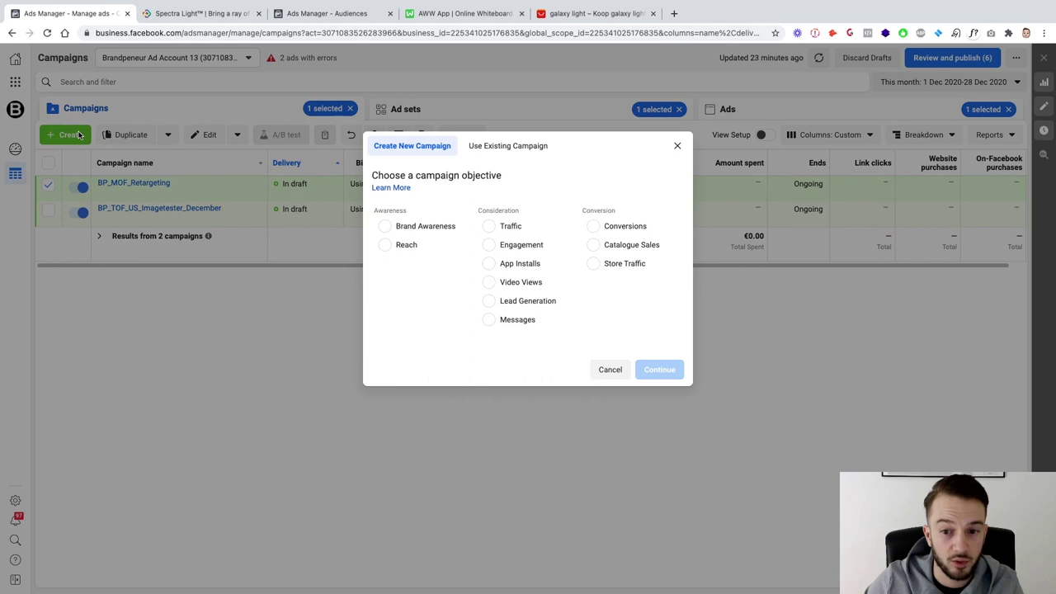
{"action": "left_click", "coordinate": [594, 244]}
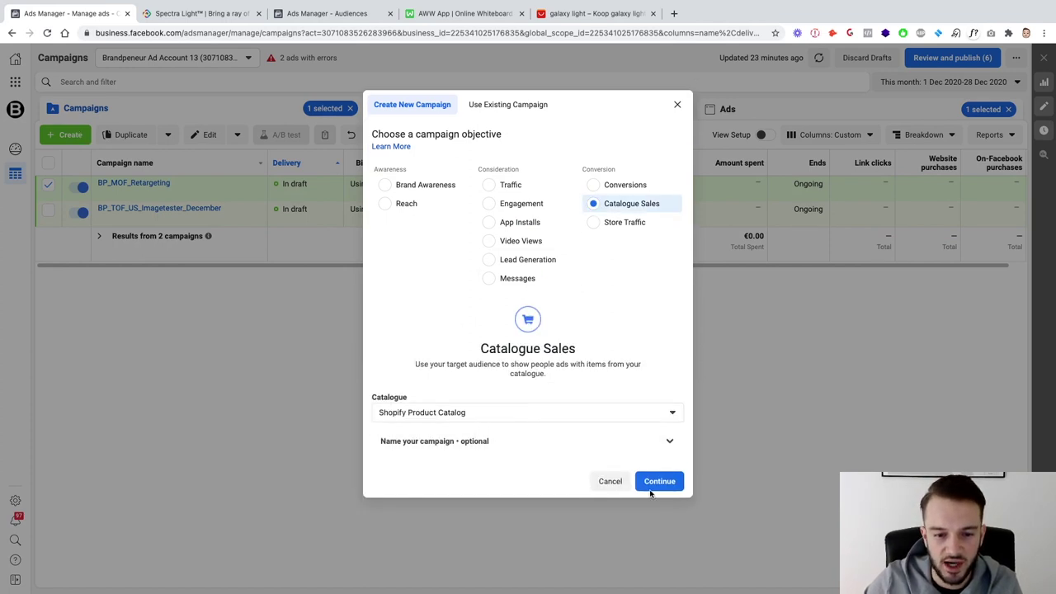
{"action": "left_click", "coordinate": [608, 445]}
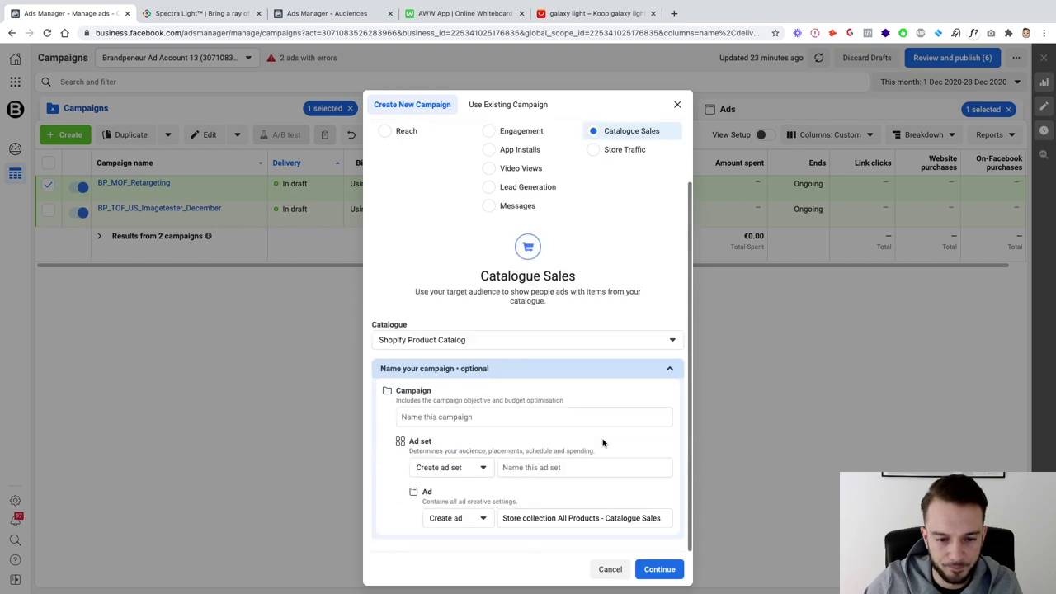
{"action": "left_click", "coordinate": [491, 423]}
{"action": "type", "text": "BP_"}
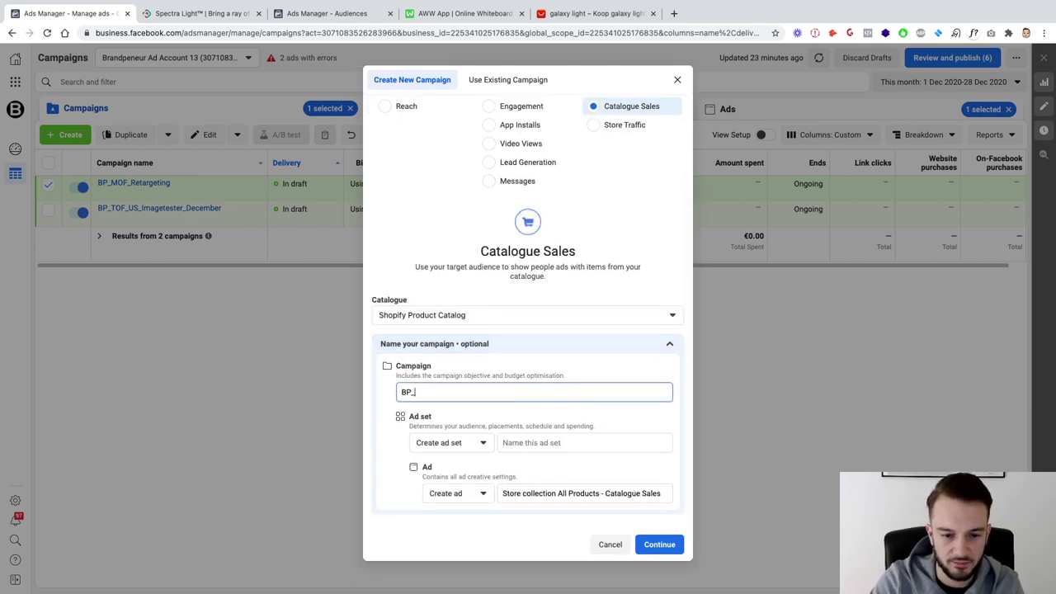
{"action": "type", "text": "BOF_Retar"}
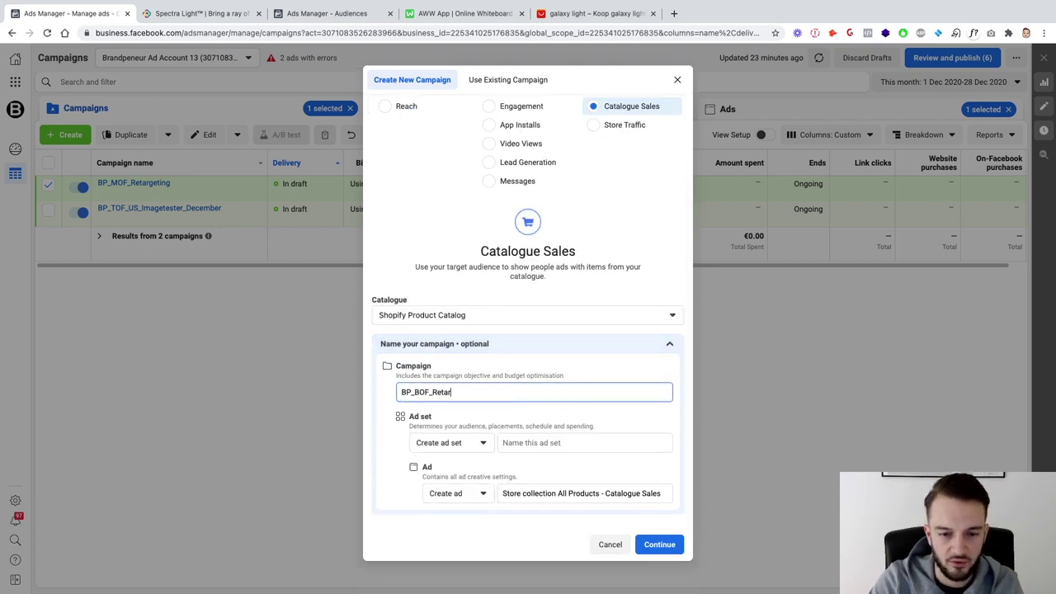
{"action": "type", "text": "geting_Offer"}
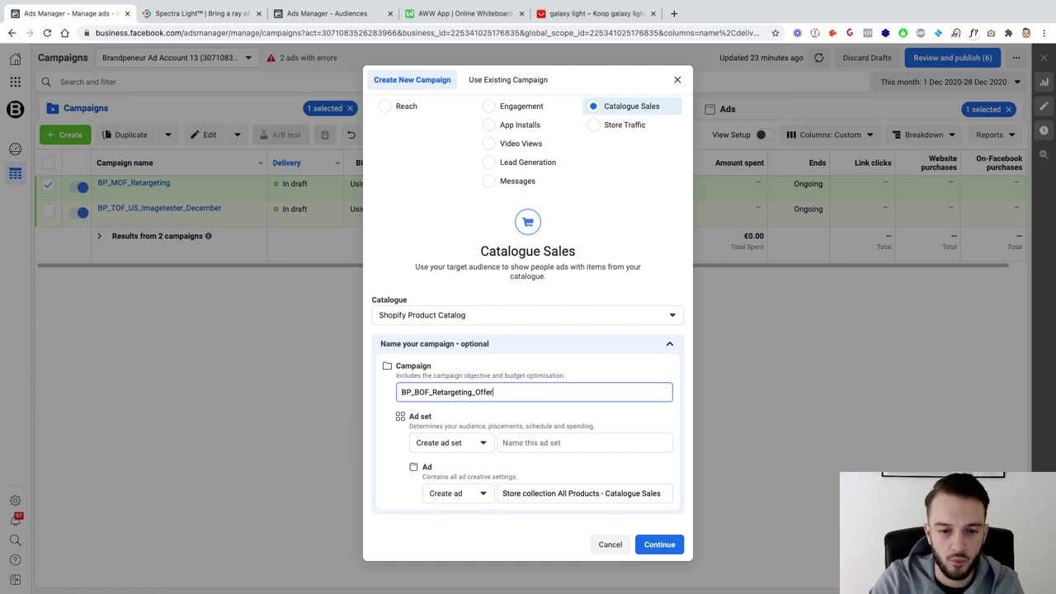
Name the catalogue campaign's ad set BP_BOF_Retargeting_Offer by copying the campaign name
{"action": "double_click", "coordinate": [518, 399]}
{"action": "key", "text": "ctrl+c"}
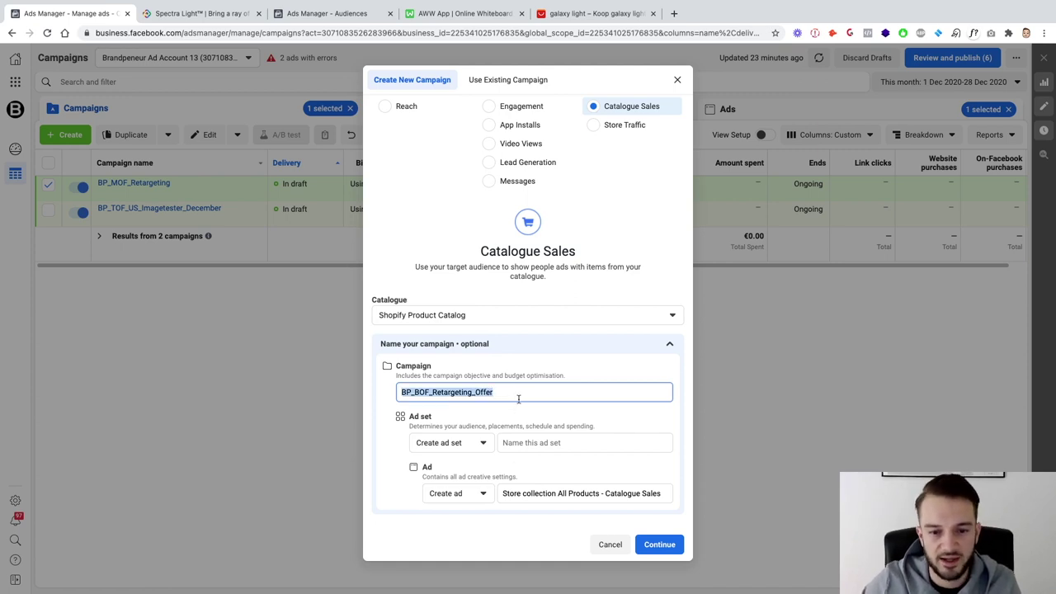
{"action": "left_click", "coordinate": [532, 413]}
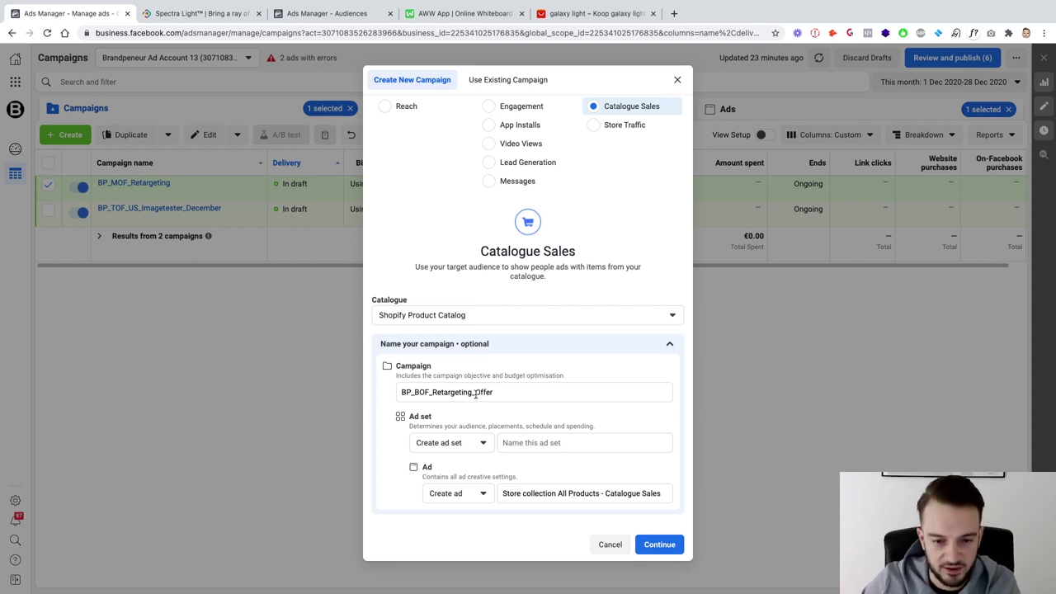
{"action": "left_click_drag", "start_coordinate": [475, 395], "coordinate": [497, 394]}
{"action": "left_click", "coordinate": [537, 442]}
{"action": "key", "text": "ctrl+v"}
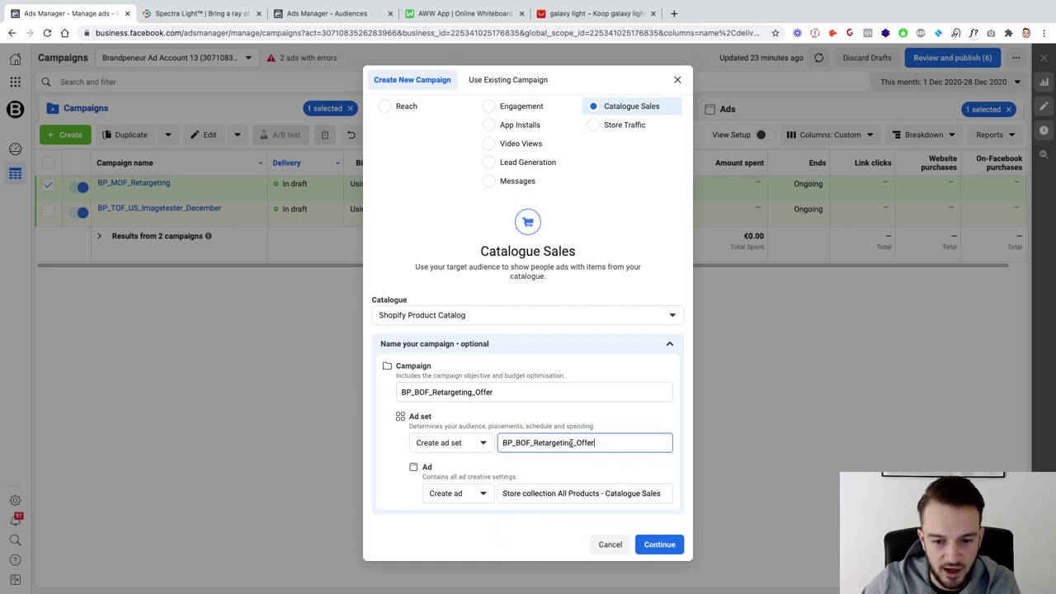
{"action": "left_click_drag", "start_coordinate": [537, 445], "coordinate": [605, 442]}
{"action": "left_click", "coordinate": [605, 442]}
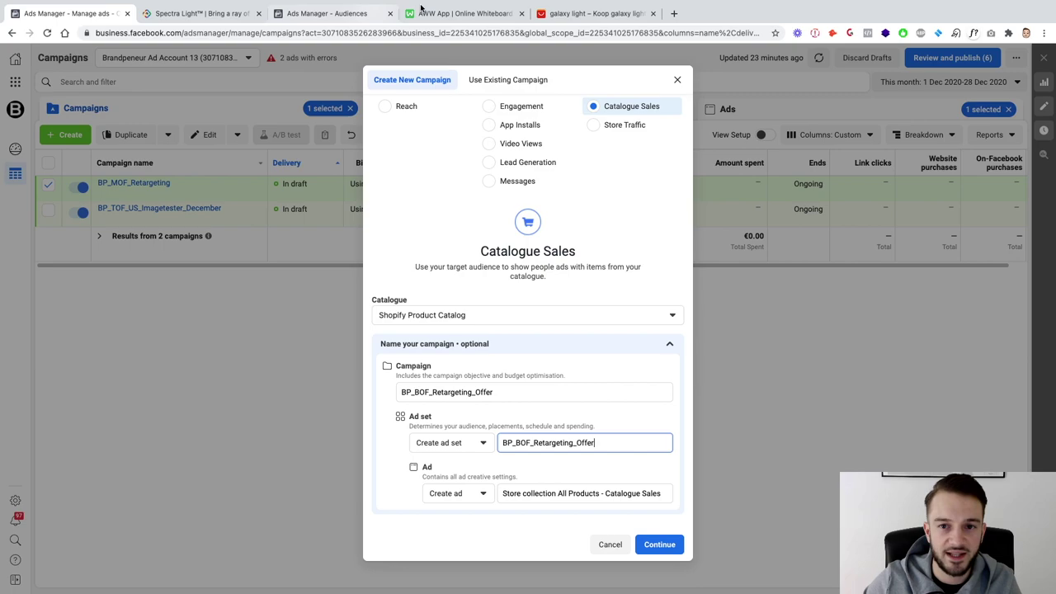
Switch to the Spectra Light store and examine its homepage and the Galaxy Star Projector product page with its gallery images
{"action": "left_click", "coordinate": [198, 14]}
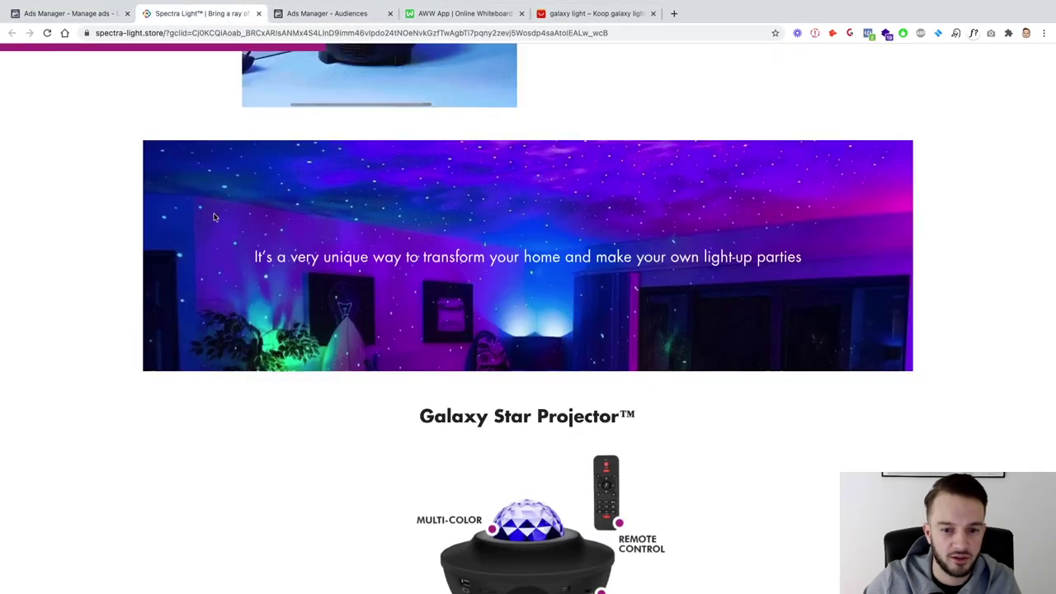
{"action": "scroll", "coordinate": [212, 217], "scroll_direction": "up", "scroll_amount": 8}
{"action": "scroll", "coordinate": [232, 263], "scroll_direction": "down", "scroll_amount": 2}
{"action": "scroll", "coordinate": [232, 263], "scroll_direction": "down", "scroll_amount": 12}
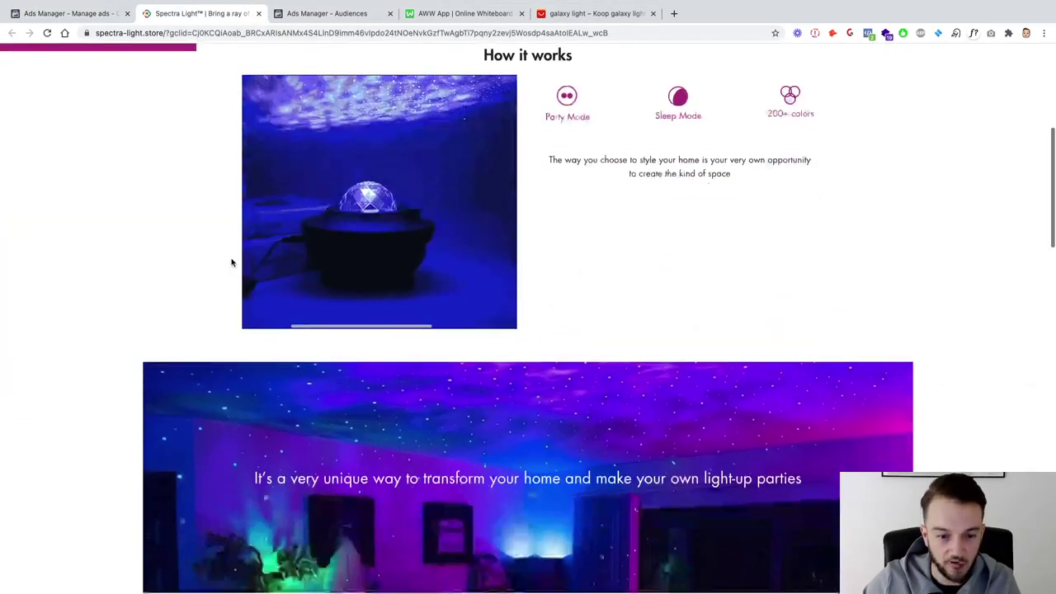
{"action": "scroll", "coordinate": [232, 262], "scroll_direction": "up", "scroll_amount": 1}
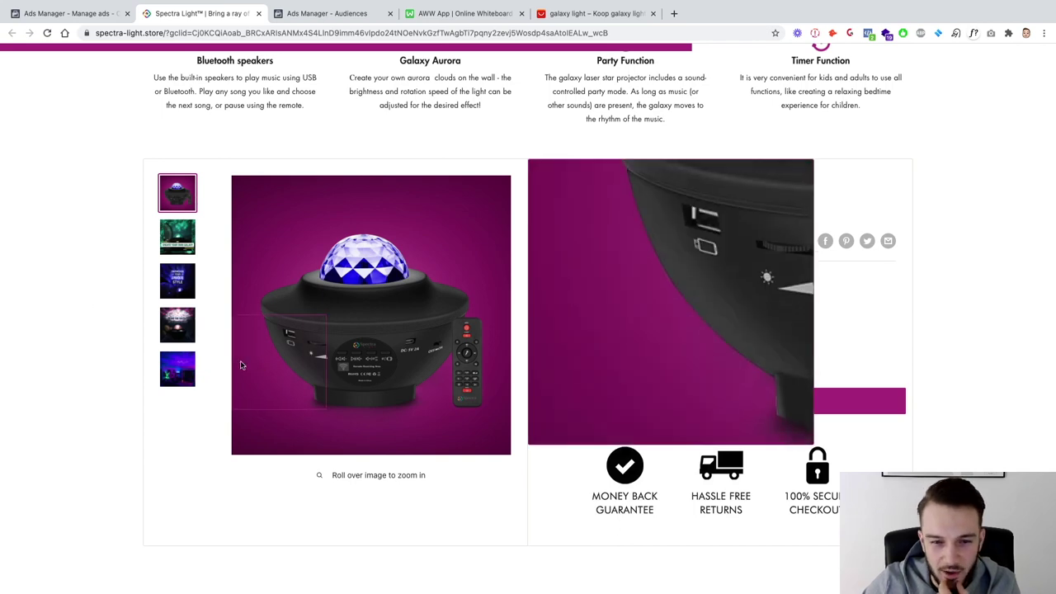
{"action": "scroll", "coordinate": [176, 402], "scroll_direction": "up", "scroll_amount": 10}
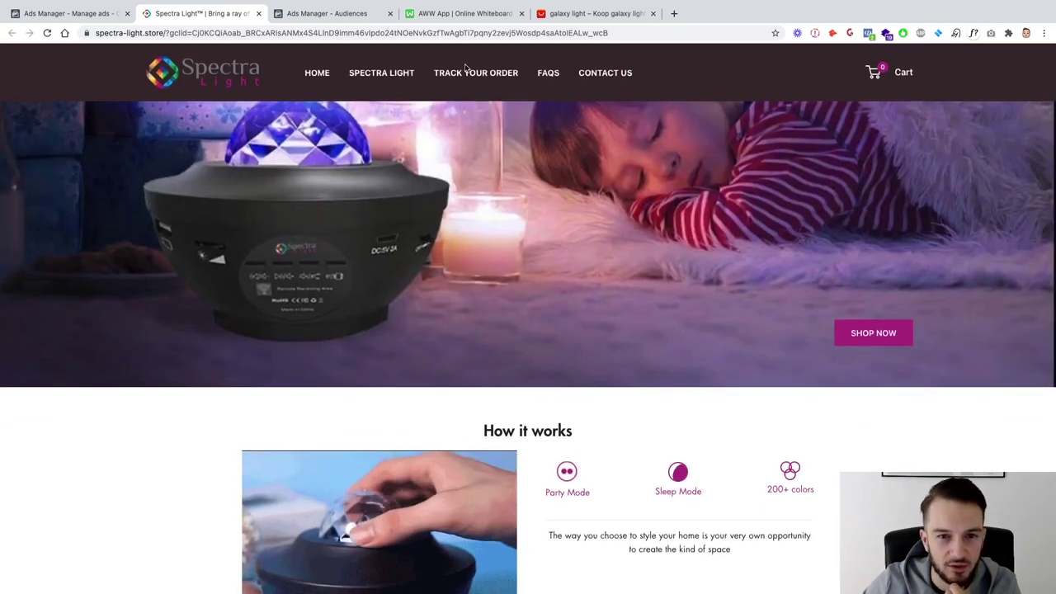
{"action": "left_click", "coordinate": [381, 74]}
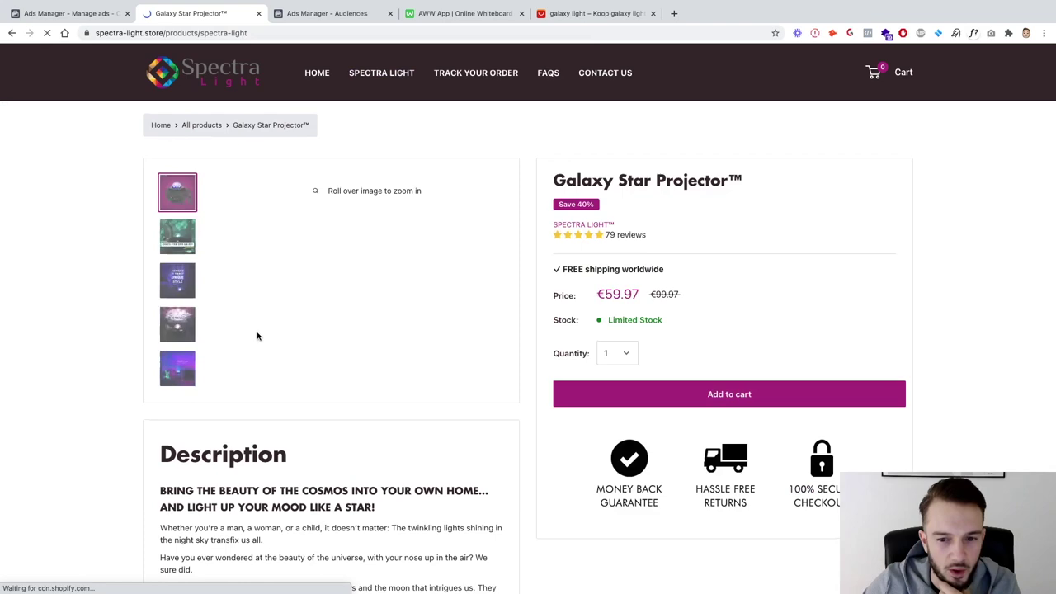
{"action": "scroll", "coordinate": [257, 335], "scroll_direction": "down", "scroll_amount": 10}
{"action": "scroll", "coordinate": [257, 335], "scroll_direction": "up", "scroll_amount": 10}
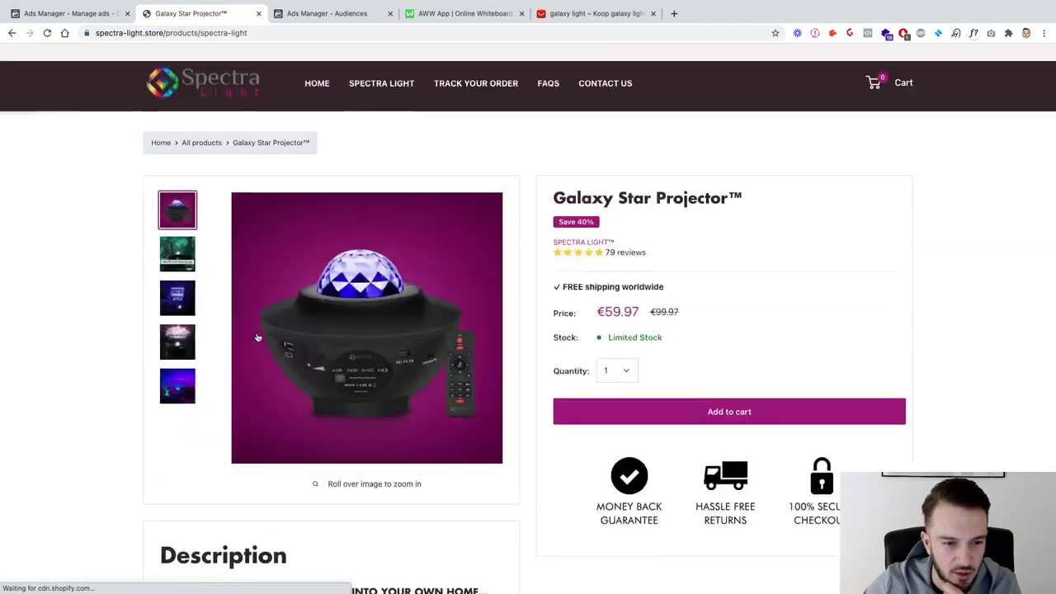
{"action": "left_click", "coordinate": [175, 224]}
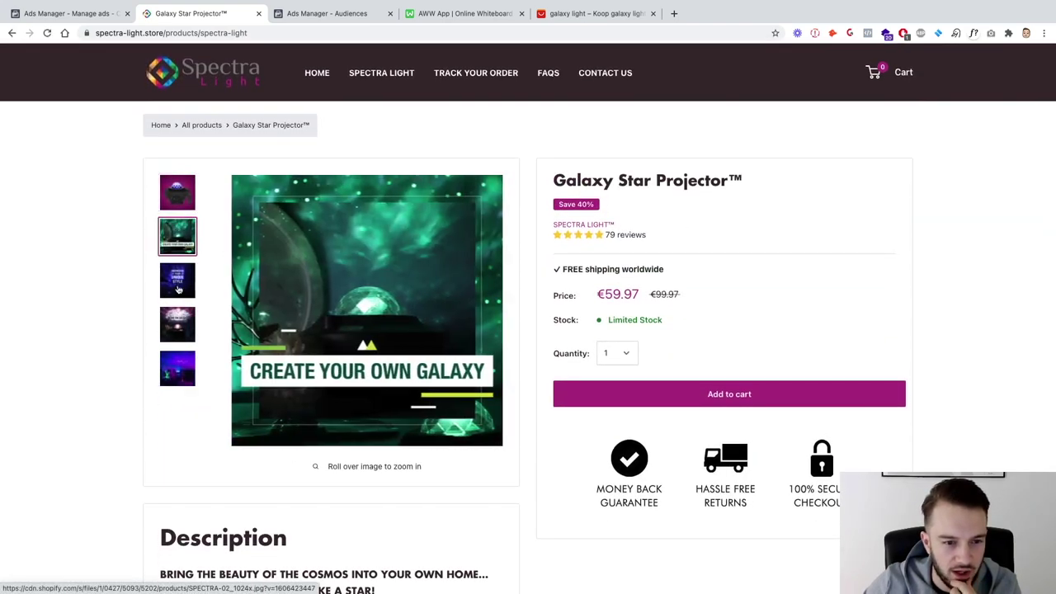
{"action": "left_click", "coordinate": [178, 284]}
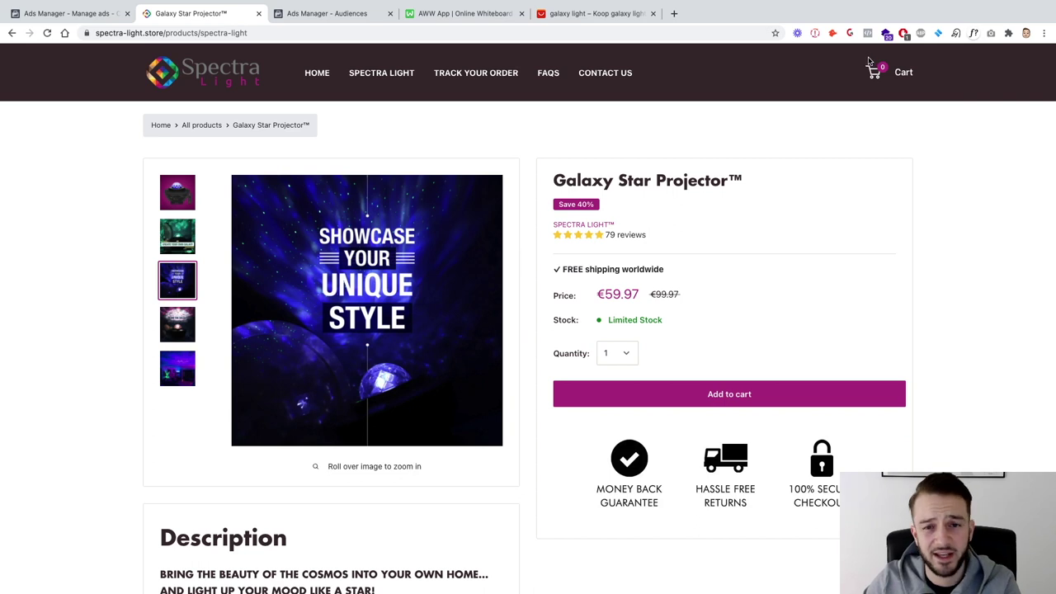
Return to Ads Manager, create the BP_BOF_Retargeting_Offer campaign without publishing its drafts, and deselect it in the campaign list
{"action": "left_click", "coordinate": [108, 24]}
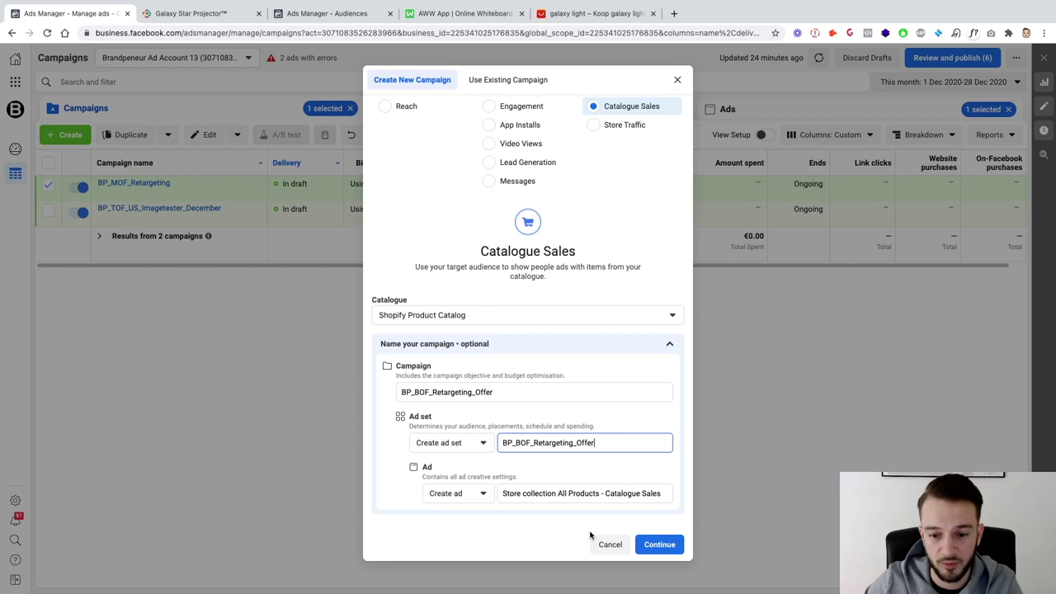
{"action": "left_click", "coordinate": [664, 544]}
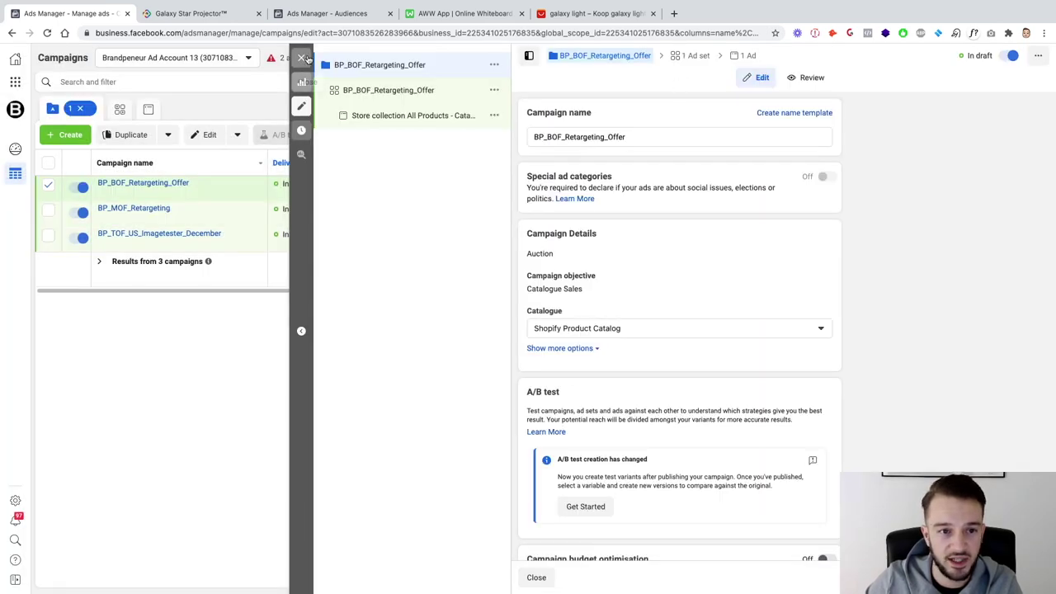
{"action": "left_click", "coordinate": [301, 58]}
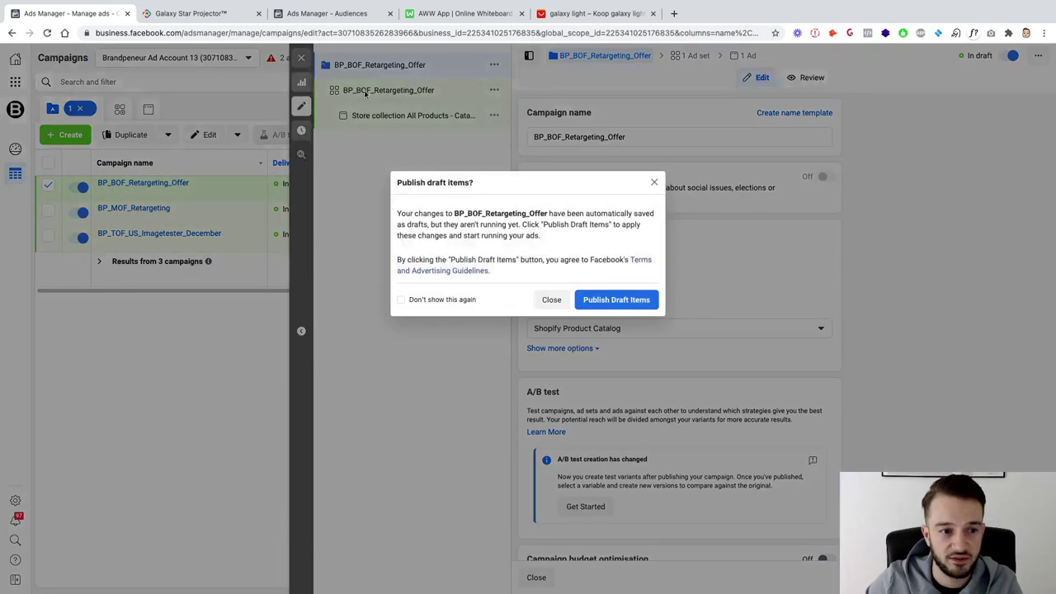
{"action": "left_click", "coordinate": [552, 300]}
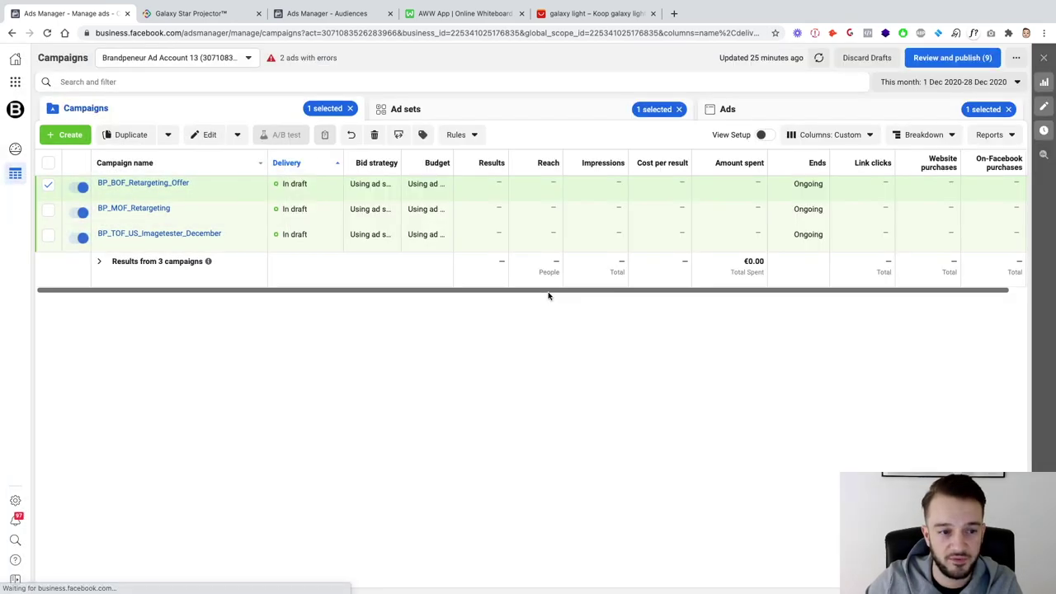
{"action": "left_click", "coordinate": [48, 184]}
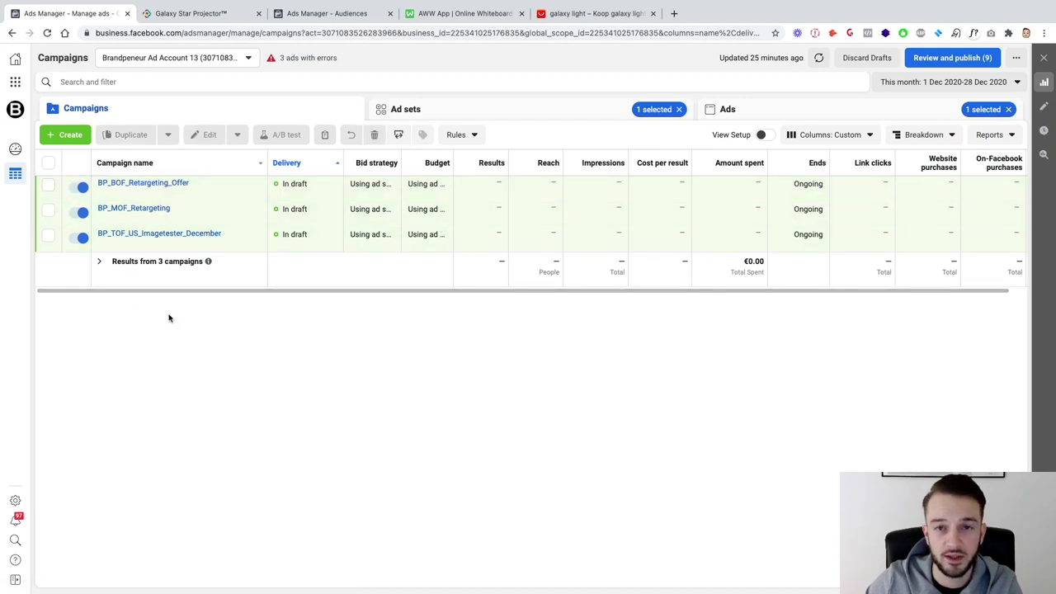
Examine the ecom funnel sketch on the AWW whiteboard and compare it with the draft campaigns in Ads Manager
{"action": "mouse_move", "coordinate": [162, 238]}
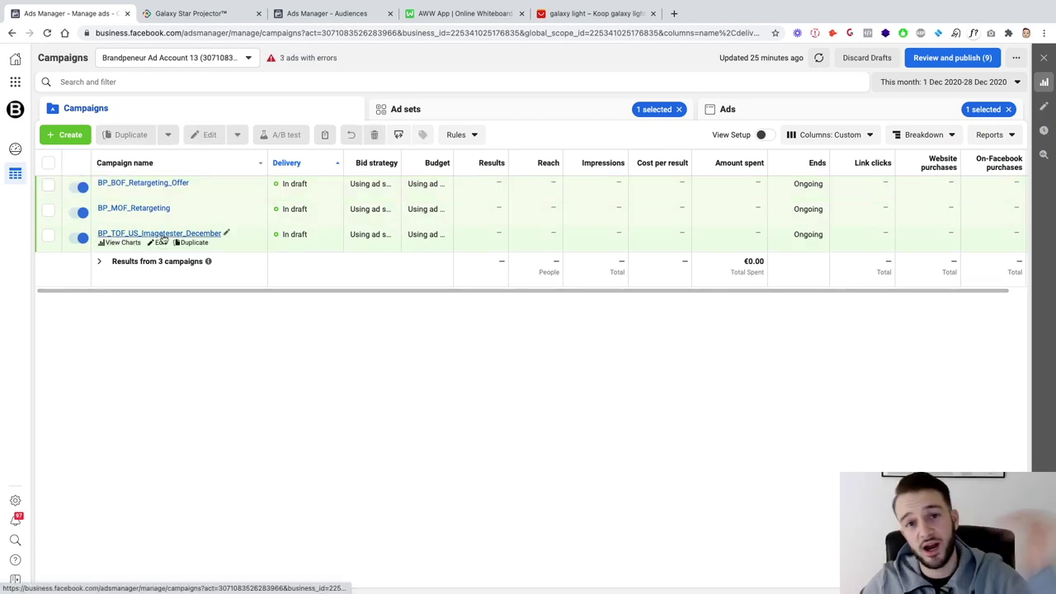
{"action": "left_click", "coordinate": [458, 14]}
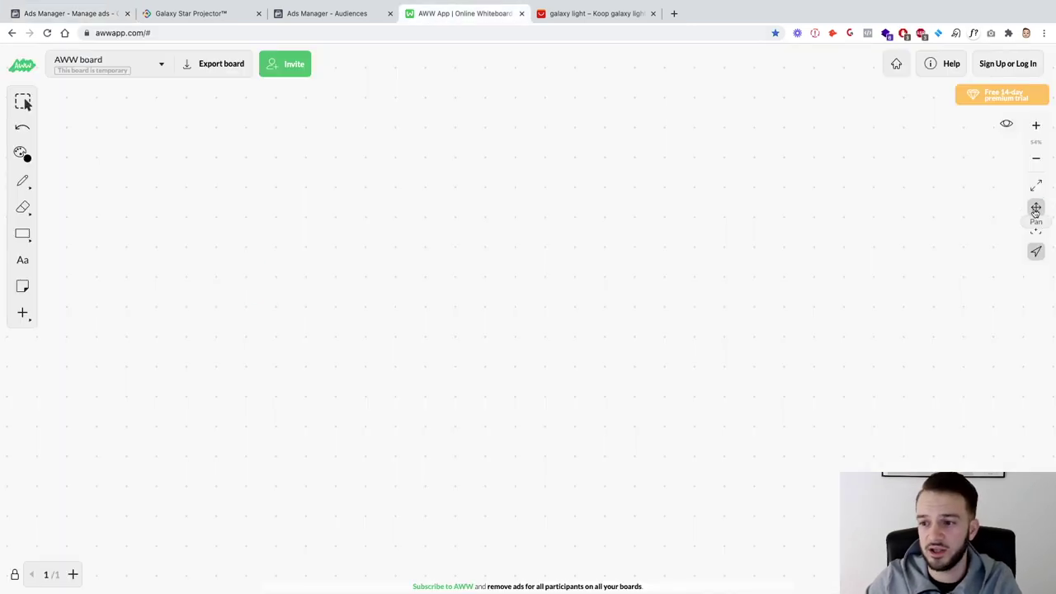
{"action": "scroll", "coordinate": [606, 252], "scroll_direction": "up", "scroll_amount": 10}
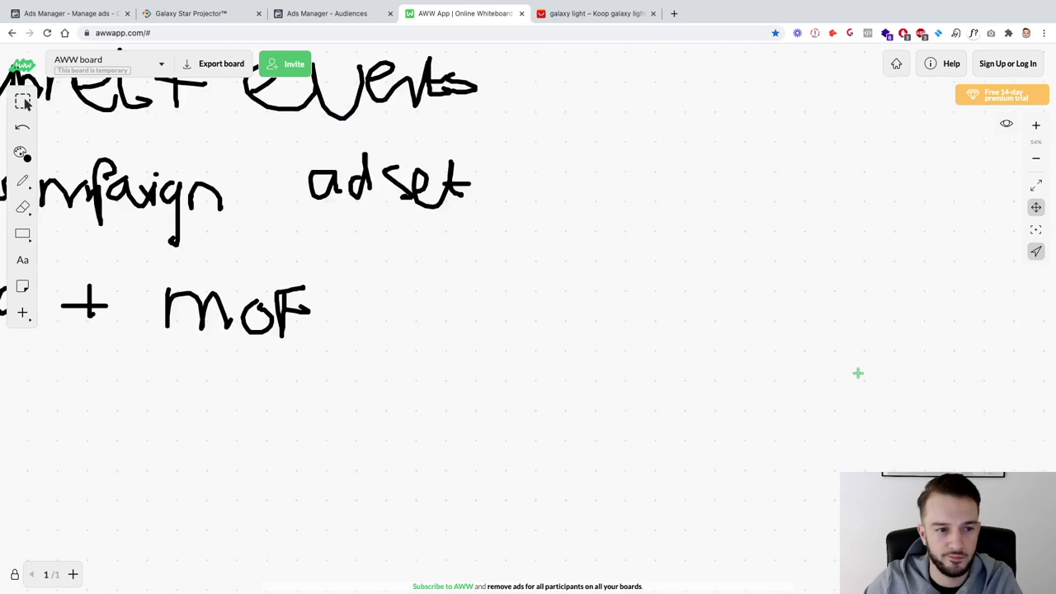
{"action": "scroll", "coordinate": [538, 349], "scroll_direction": "up", "scroll_amount": 10}
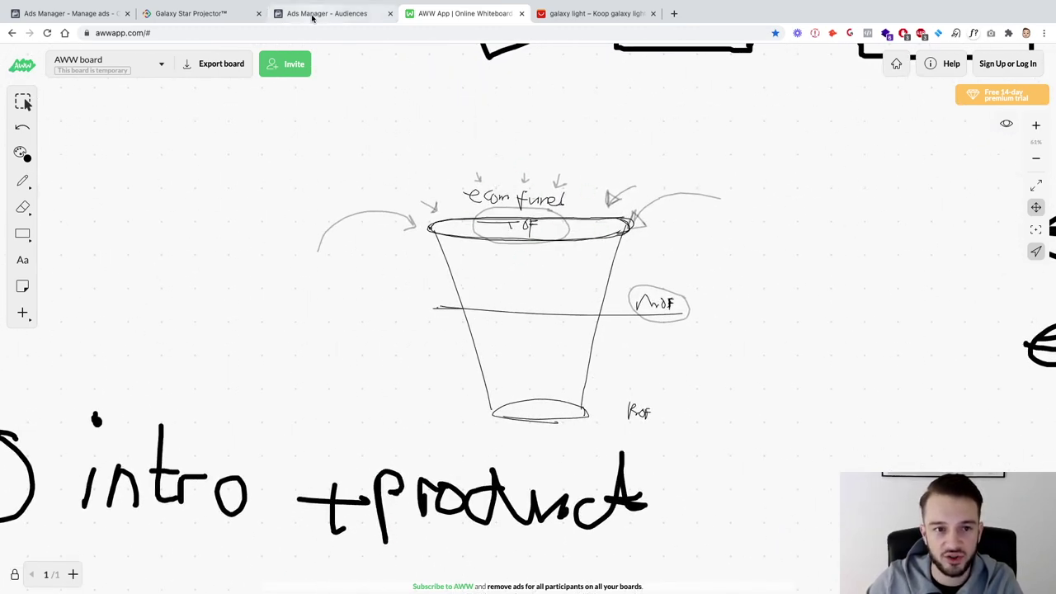
{"action": "left_click", "coordinate": [326, 14]}
{"action": "left_click", "coordinate": [91, 12]}
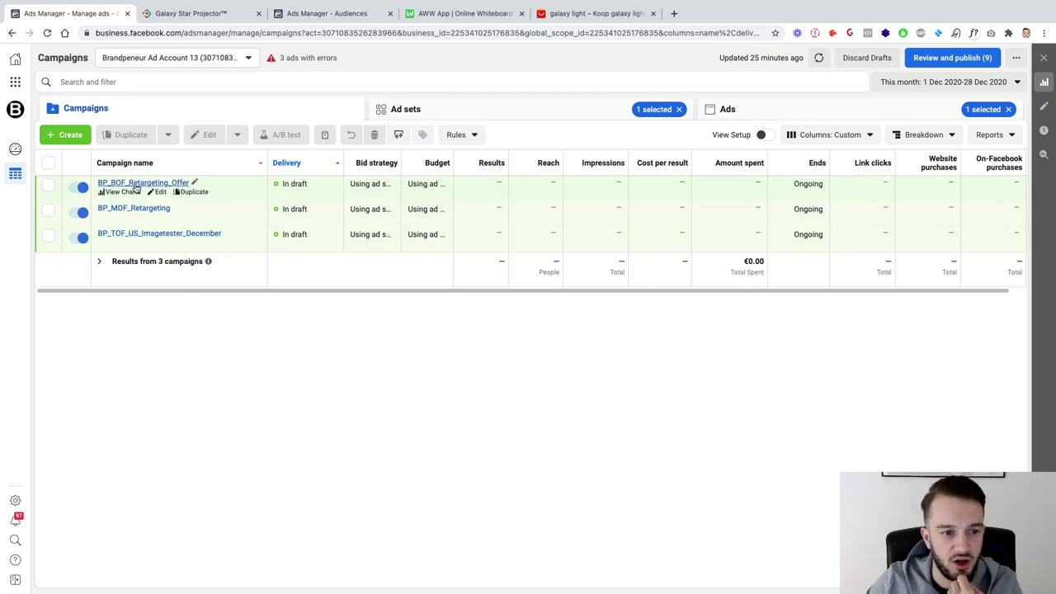
Switch to the AWW whiteboard and handwrite "dTS" beside the TOF level of the funnel sketch with the pen
{"action": "left_click", "coordinate": [437, 15]}
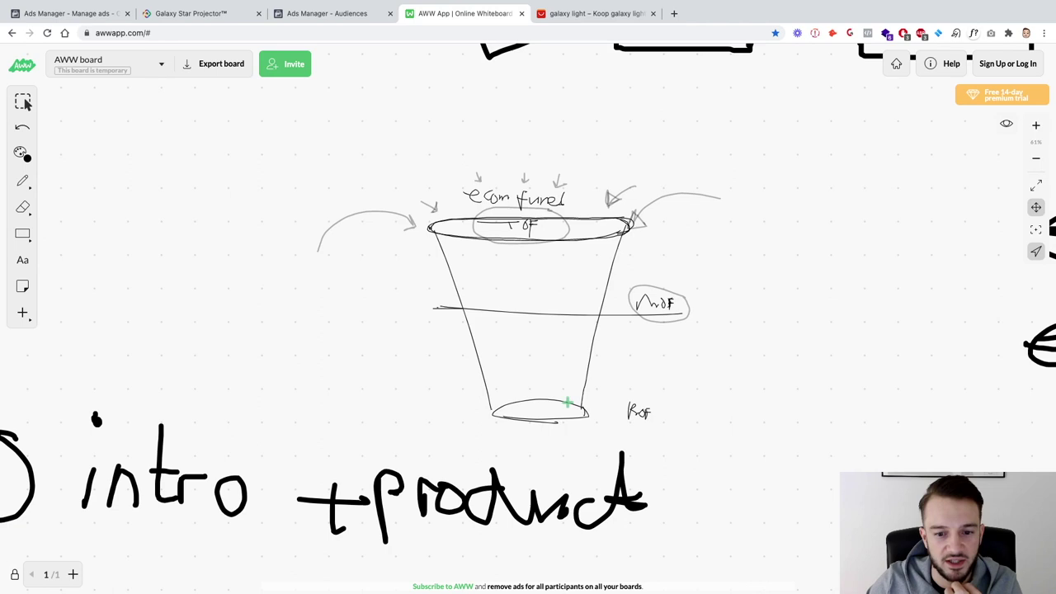
{"action": "scroll", "coordinate": [533, 349], "scroll_direction": "up", "scroll_amount": 2}
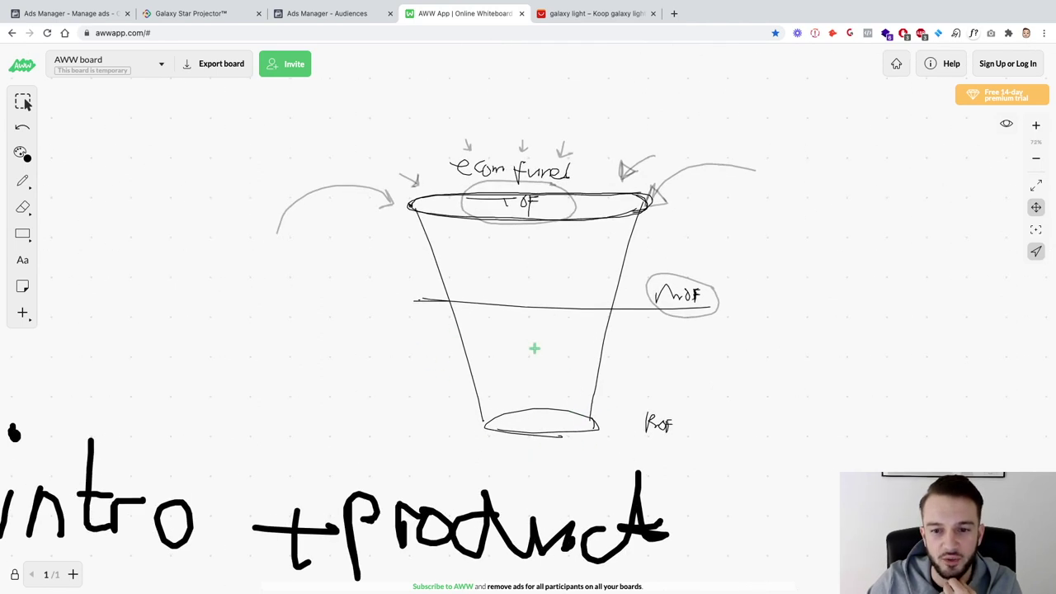
{"action": "left_click", "coordinate": [22, 180]}
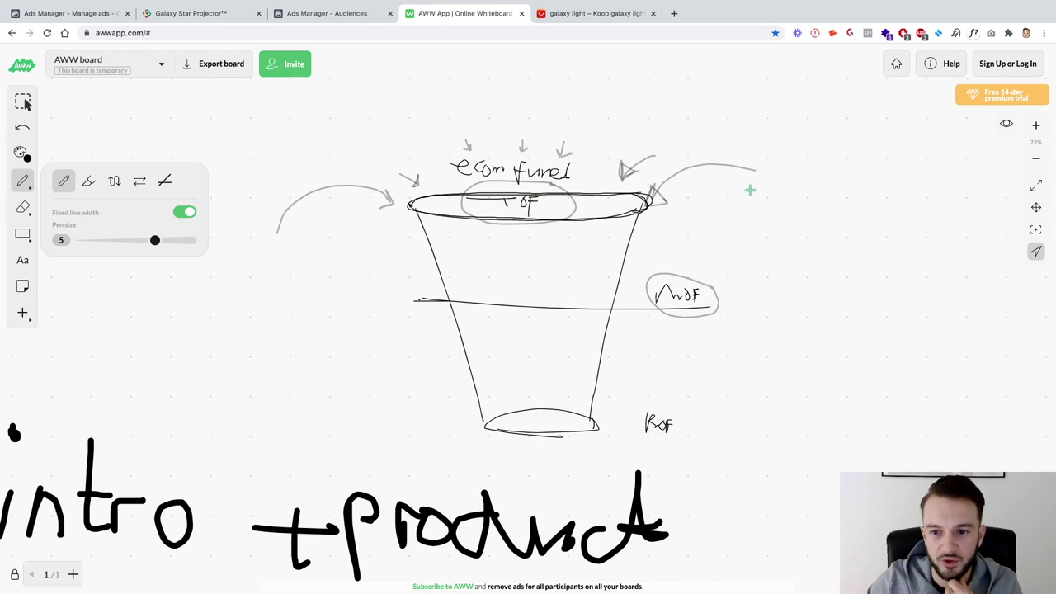
{"action": "mouse_move", "coordinate": [750, 189]}
{"action": "left_mouse_down"}
{"action": "mouse_move", "coordinate": [760, 176]}
{"action": "mouse_move", "coordinate": [757, 213]}
{"action": "mouse_move", "coordinate": [801, 181]}
{"action": "mouse_move", "coordinate": [790, 213]}
{"action": "left_mouse_up"}
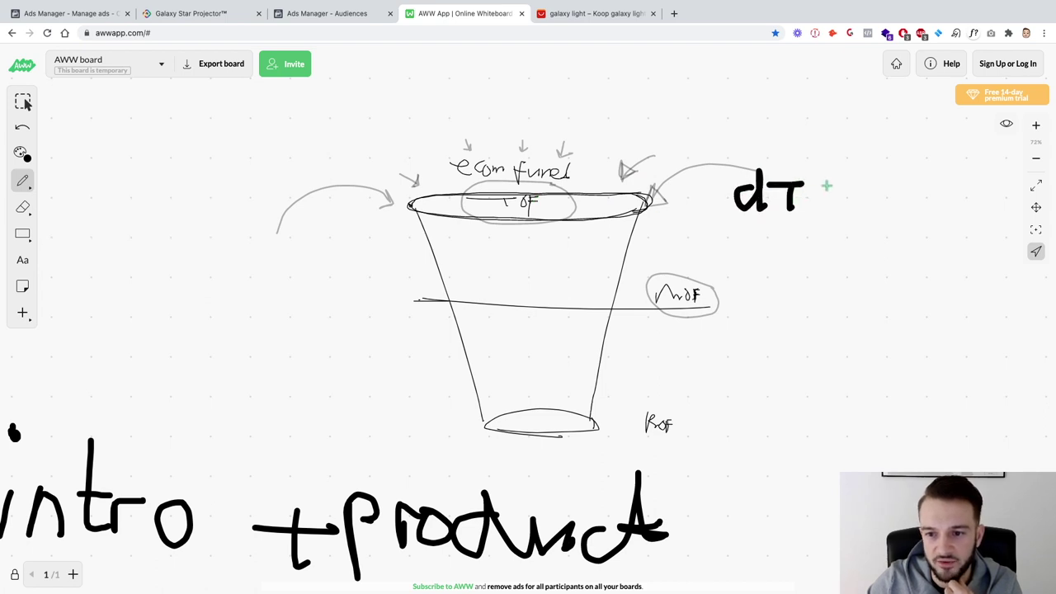
{"action": "mouse_move", "coordinate": [830, 184]}
{"action": "left_mouse_down"}
{"action": "mouse_move", "coordinate": [838, 203]}
{"action": "mouse_move", "coordinate": [807, 209]}
{"action": "left_mouse_up"}
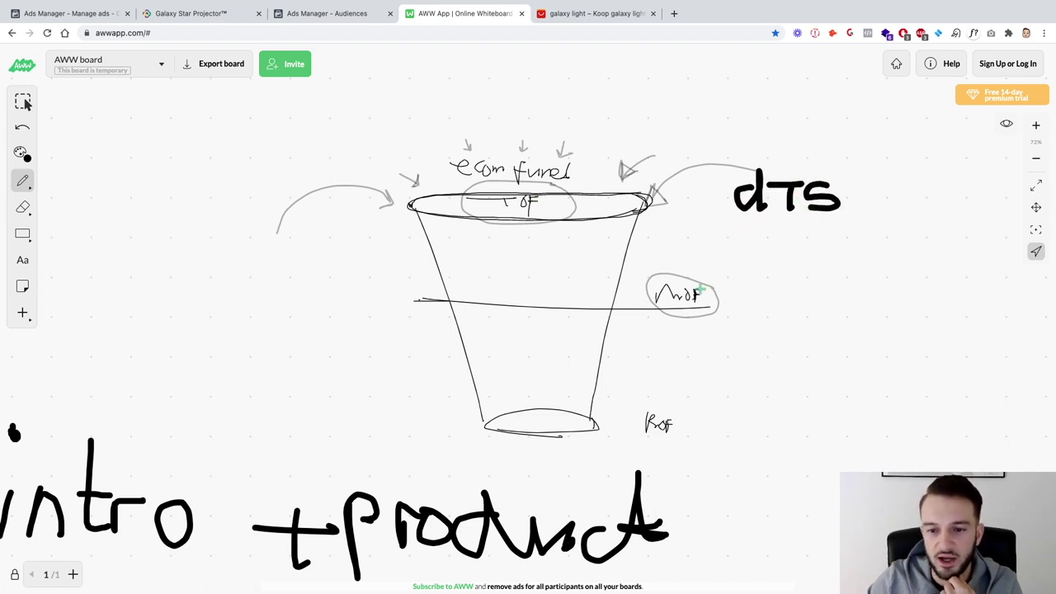
Handwrite "WV", "FBE" and "IGE" as a stacked list beside the MOF level of the funnel sketch
{"action": "mouse_move", "coordinate": [746, 266]}
{"action": "left_mouse_down"}
{"action": "mouse_move", "coordinate": [768, 278]}
{"action": "mouse_move", "coordinate": [788, 266]}
{"action": "mouse_move", "coordinate": [812, 275]}
{"action": "left_mouse_up"}
{"action": "left_click_drag", "start_coordinate": [760, 315], "coordinate": [754, 355]}
{"action": "mouse_move", "coordinate": [755, 322]}
{"action": "left_mouse_down"}
{"action": "mouse_move", "coordinate": [780, 316]}
{"action": "mouse_move", "coordinate": [772, 333]}
{"action": "left_mouse_up"}
{"action": "mouse_move", "coordinate": [772, 325]}
{"action": "left_mouse_down"}
{"action": "mouse_move", "coordinate": [771, 350]}
{"action": "mouse_move", "coordinate": [804, 340]}
{"action": "mouse_move", "coordinate": [804, 353]}
{"action": "left_mouse_up"}
{"action": "mouse_move", "coordinate": [805, 322]}
{"action": "left_mouse_down"}
{"action": "mouse_move", "coordinate": [823, 320]}
{"action": "mouse_move", "coordinate": [831, 333]}
{"action": "left_mouse_up"}
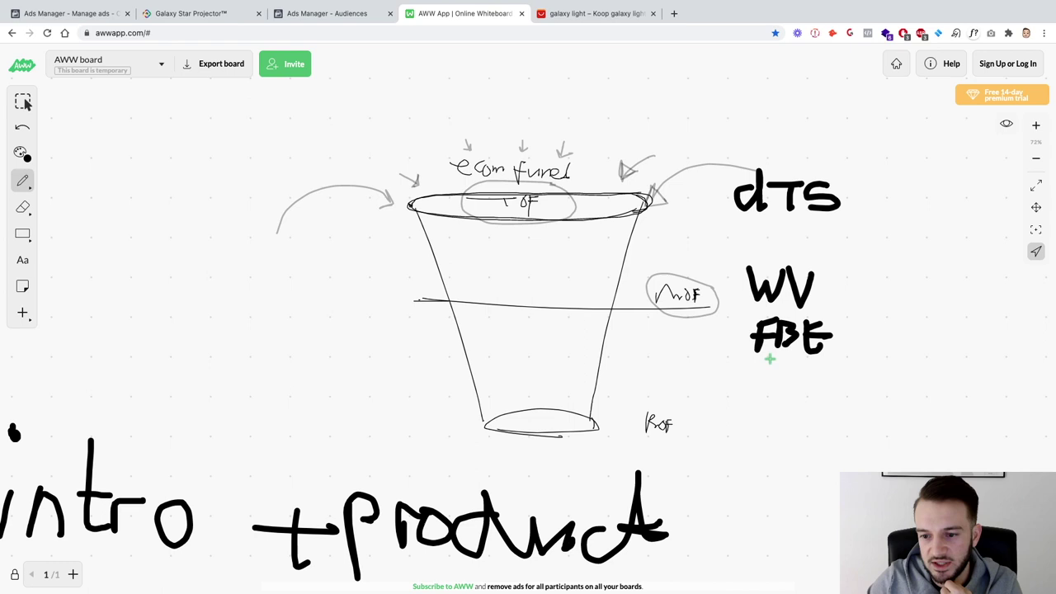
{"action": "mouse_move", "coordinate": [747, 368]}
{"action": "left_mouse_down"}
{"action": "mouse_move", "coordinate": [749, 386]}
{"action": "mouse_move", "coordinate": [784, 381]}
{"action": "left_mouse_up"}
{"action": "mouse_move", "coordinate": [791, 368]}
{"action": "left_mouse_down"}
{"action": "mouse_move", "coordinate": [808, 388]}
{"action": "mouse_move", "coordinate": [819, 364]}
{"action": "mouse_move", "coordinate": [807, 377]}
{"action": "left_mouse_up"}
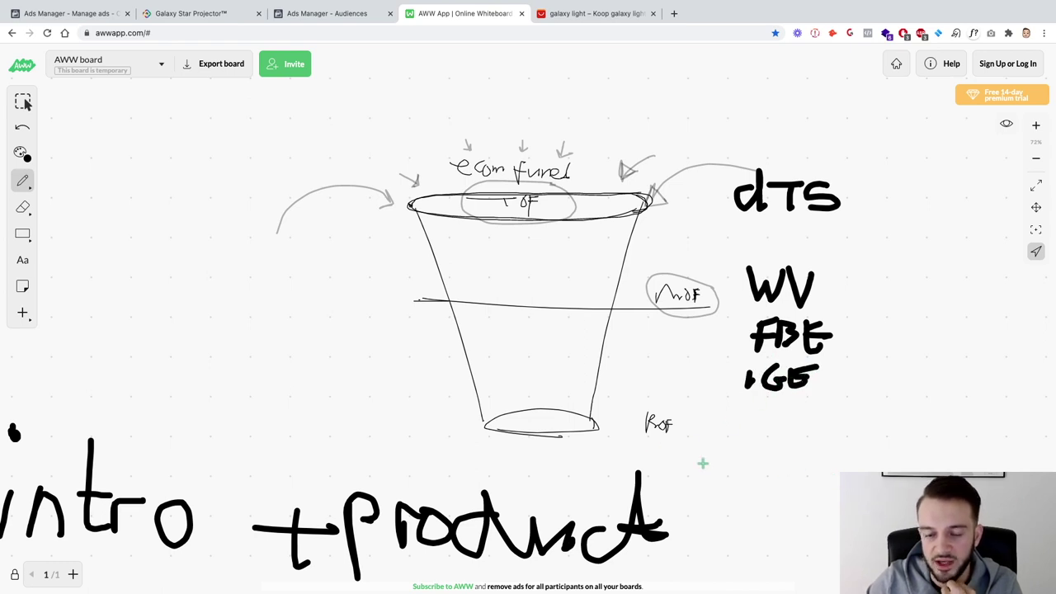
Handwrite "ATC" above "IC" with a slash and a "PUR" note beside the BOF level of the funnel sketch
{"action": "mouse_move", "coordinate": [682, 451]}
{"action": "left_mouse_down"}
{"action": "mouse_move", "coordinate": [706, 451]}
{"action": "mouse_move", "coordinate": [705, 437]}
{"action": "mouse_move", "coordinate": [740, 422]}
{"action": "mouse_move", "coordinate": [718, 447]}
{"action": "mouse_move", "coordinate": [759, 450]}
{"action": "mouse_move", "coordinate": [696, 492]}
{"action": "mouse_move", "coordinate": [730, 492]}
{"action": "left_mouse_up"}
{"action": "mouse_move", "coordinate": [786, 415]}
{"action": "left_mouse_down"}
{"action": "mouse_move", "coordinate": [761, 485]}
{"action": "mouse_move", "coordinate": [820, 490]}
{"action": "mouse_move", "coordinate": [821, 474]}
{"action": "mouse_move", "coordinate": [872, 466]}
{"action": "left_mouse_up"}
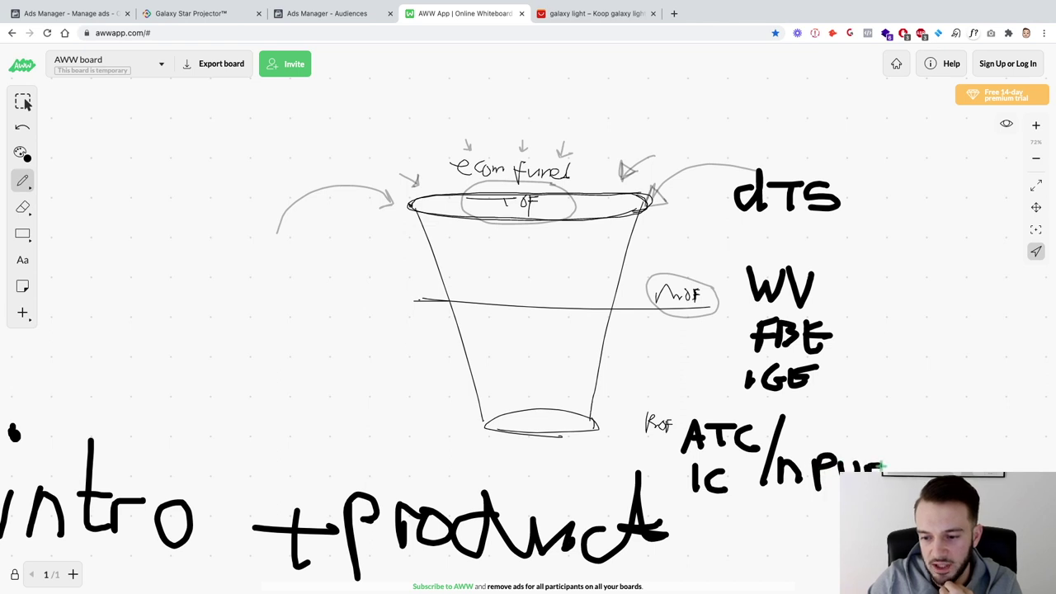
{"action": "mouse_move", "coordinate": [794, 482]}
{"action": "left_mouse_down"}
{"action": "mouse_move", "coordinate": [802, 492]}
{"action": "mouse_move", "coordinate": [797, 477]}
{"action": "left_mouse_up"}
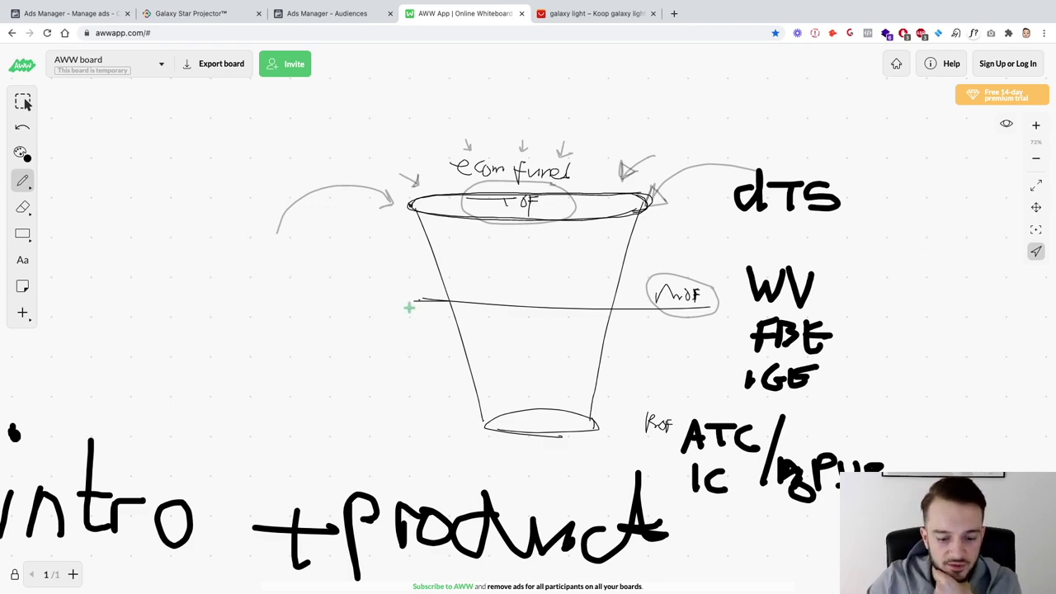
Switch to the Galaxy Star Projector page of the Spectra Light store and stop AdBlock from running on that page
{"action": "scroll", "coordinate": [408, 308], "scroll_direction": "down", "scroll_amount": 10}
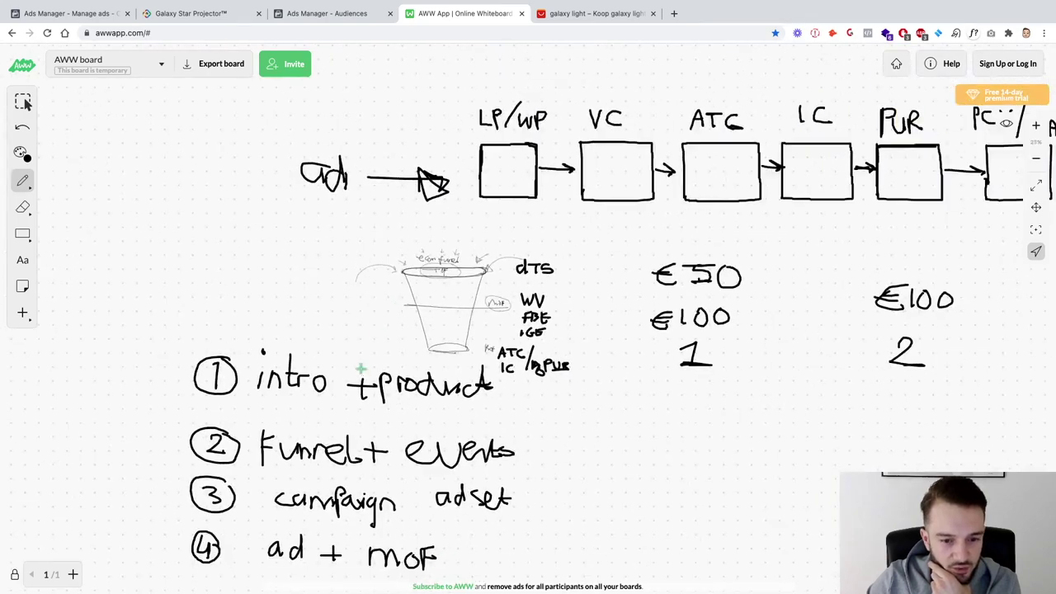
{"action": "scroll", "coordinate": [475, 472], "scroll_direction": "down", "scroll_amount": 5}
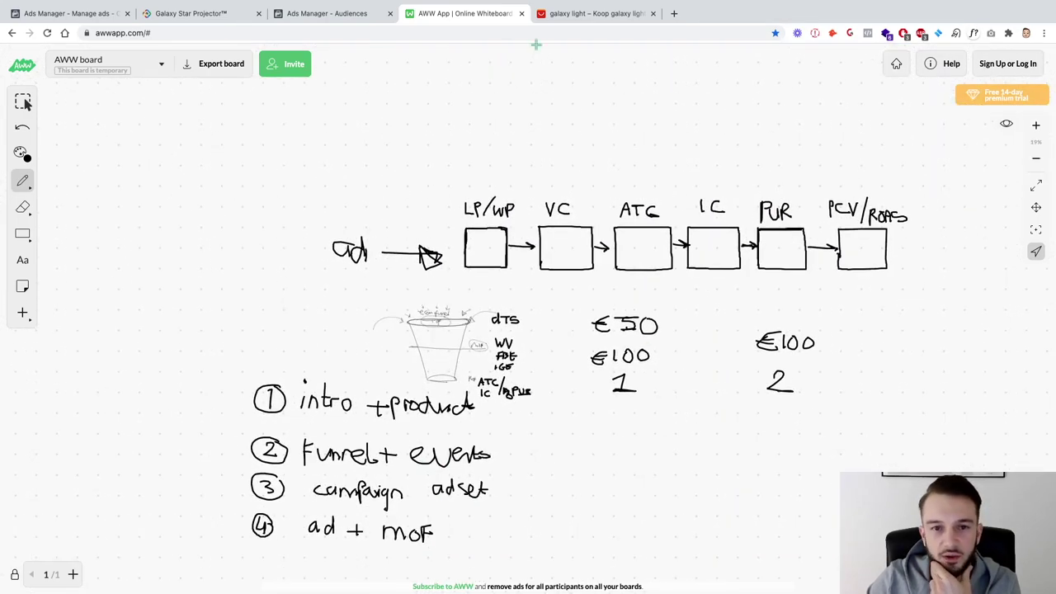
{"action": "left_click", "coordinate": [203, 17]}
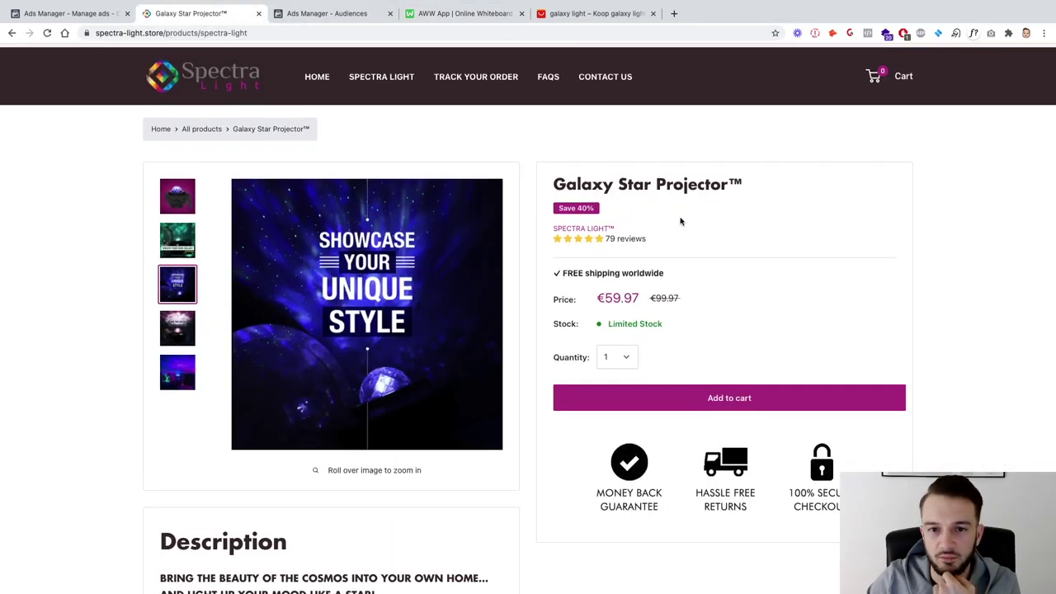
{"action": "scroll", "coordinate": [684, 218], "scroll_direction": "down", "scroll_amount": 1}
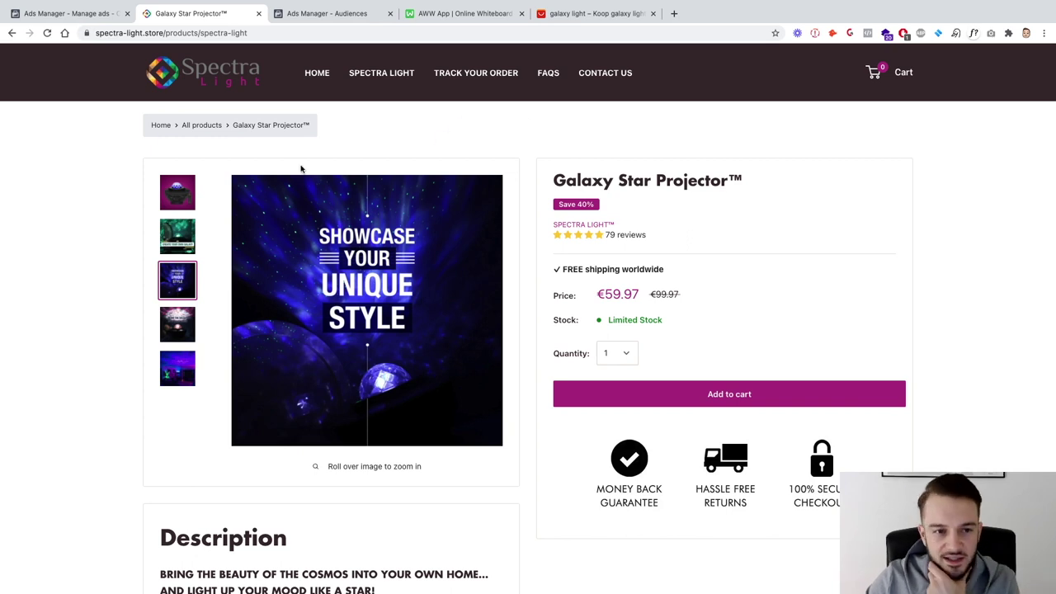
{"action": "left_click", "coordinate": [903, 35]}
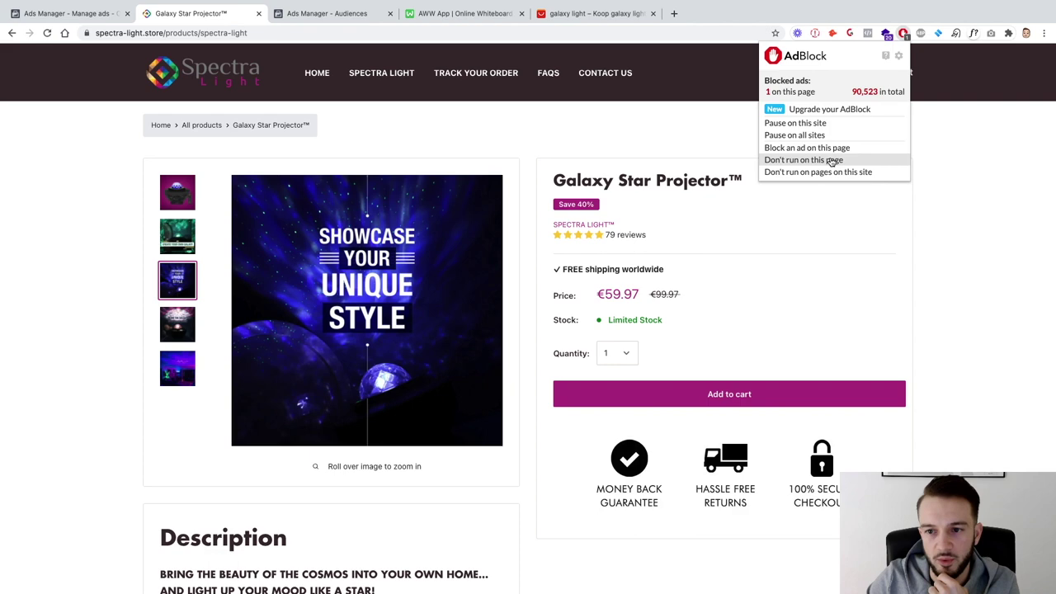
{"action": "left_click", "coordinate": [832, 161]}
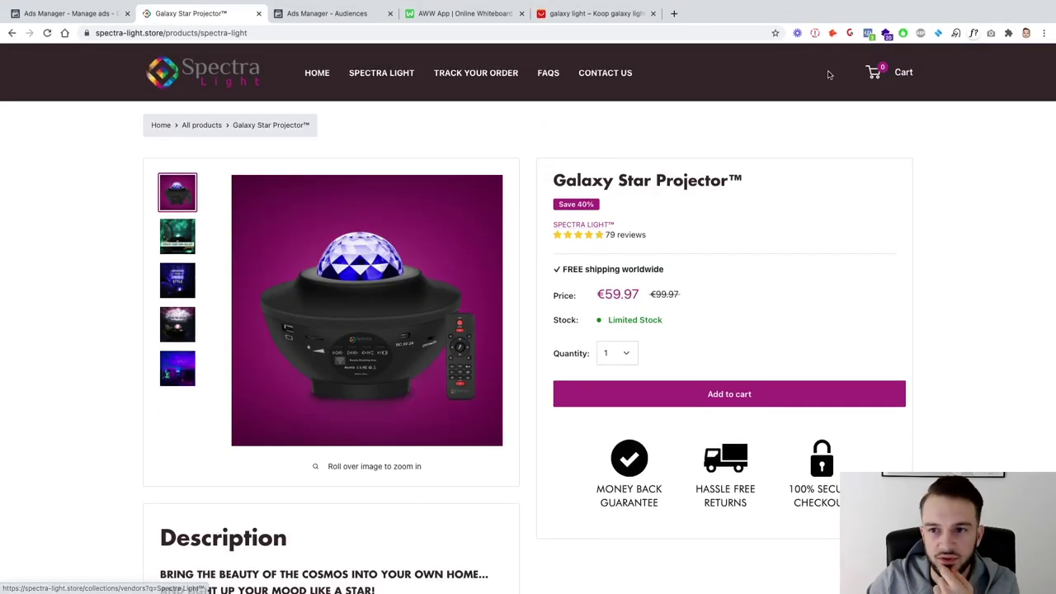
Open the Spectra Light homepage and exclude the whole spectra-light.store site from AdBlock, with the page reloaded
{"action": "left_click", "coordinate": [216, 84]}
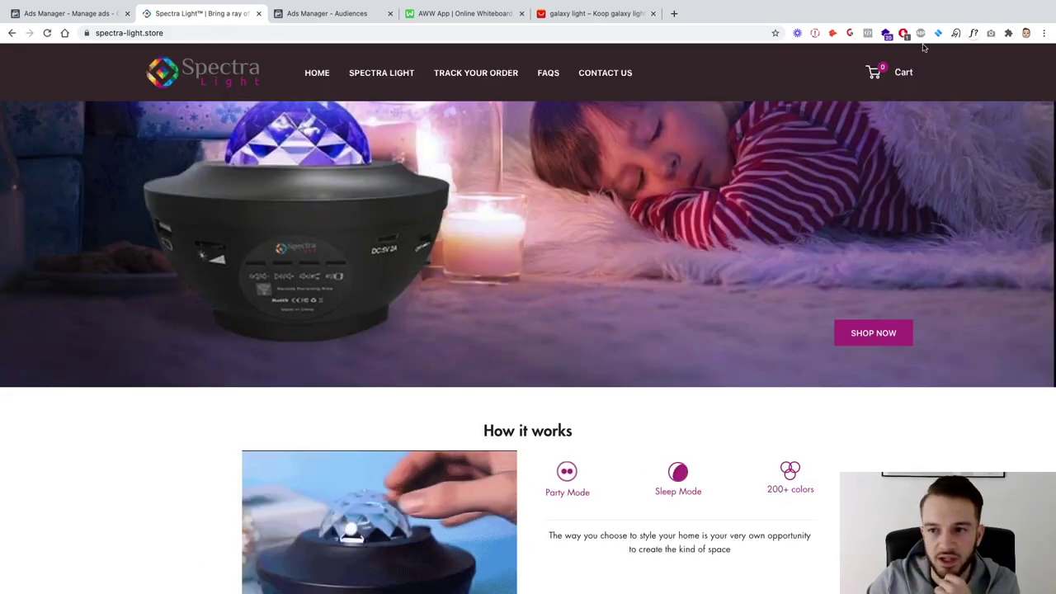
{"action": "left_click", "coordinate": [903, 33]}
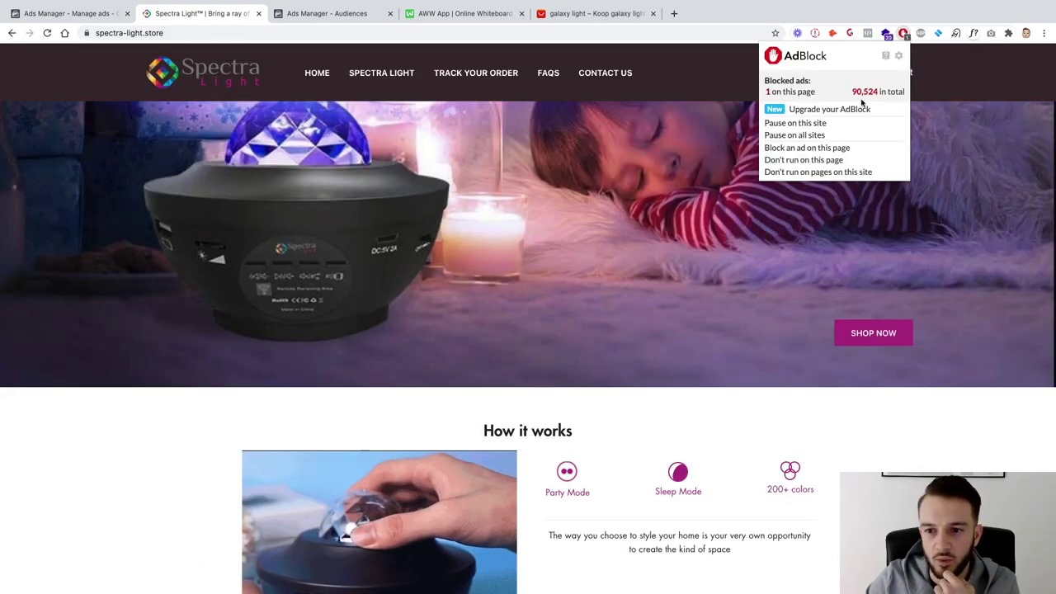
{"action": "left_click", "coordinate": [819, 172]}
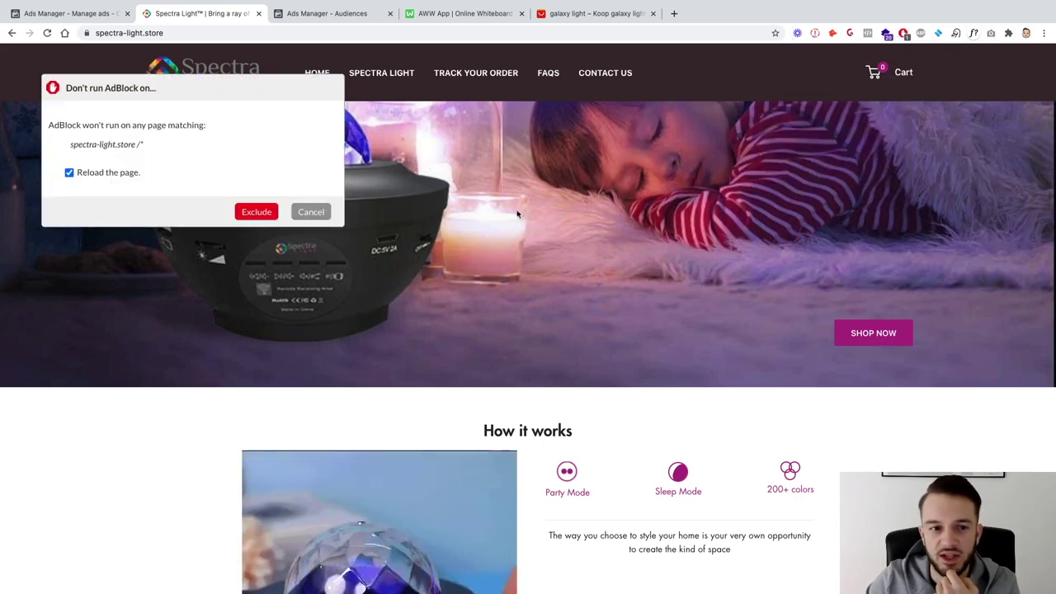
{"action": "left_click", "coordinate": [242, 216]}
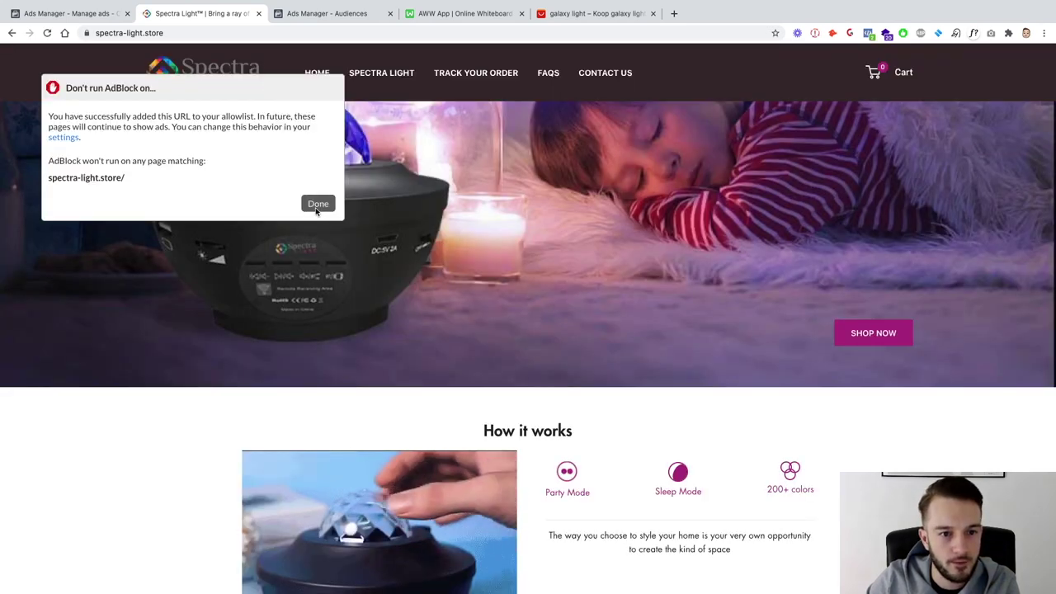
{"action": "left_click", "coordinate": [314, 206]}
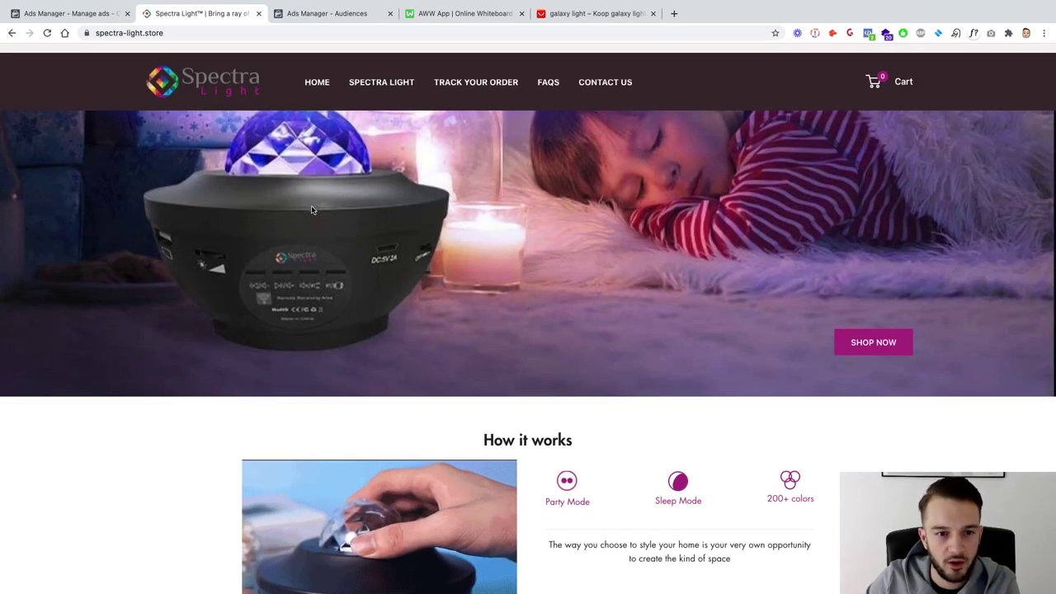
{"action": "scroll", "coordinate": [312, 209], "scroll_direction": "down", "scroll_amount": 1}
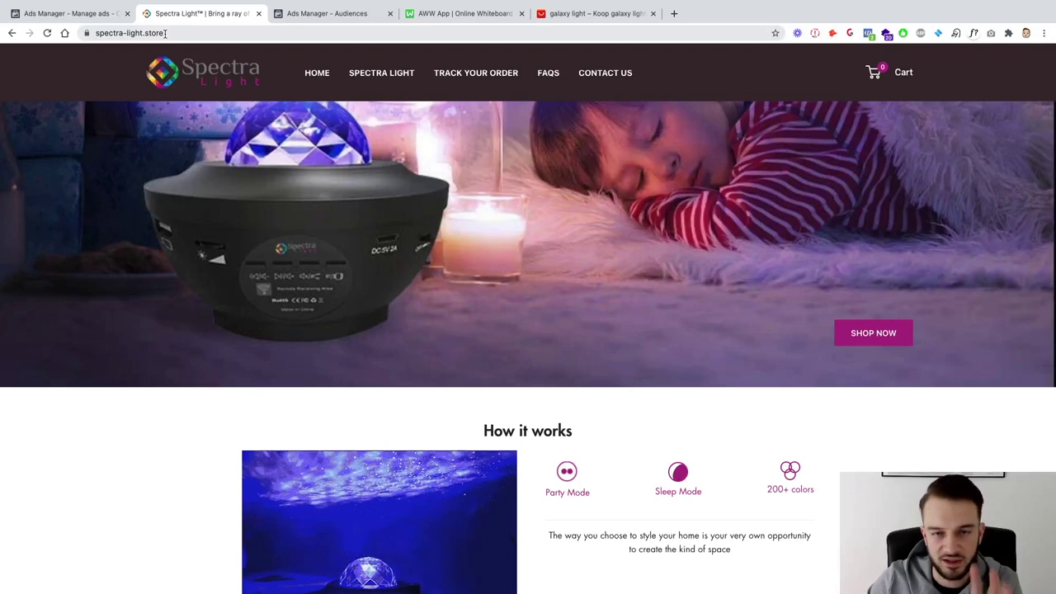
Inspect the events that Facebook Pixel Helper detects on the Spectra Light homepage and look over the page content
{"action": "left_click", "coordinate": [867, 34]}
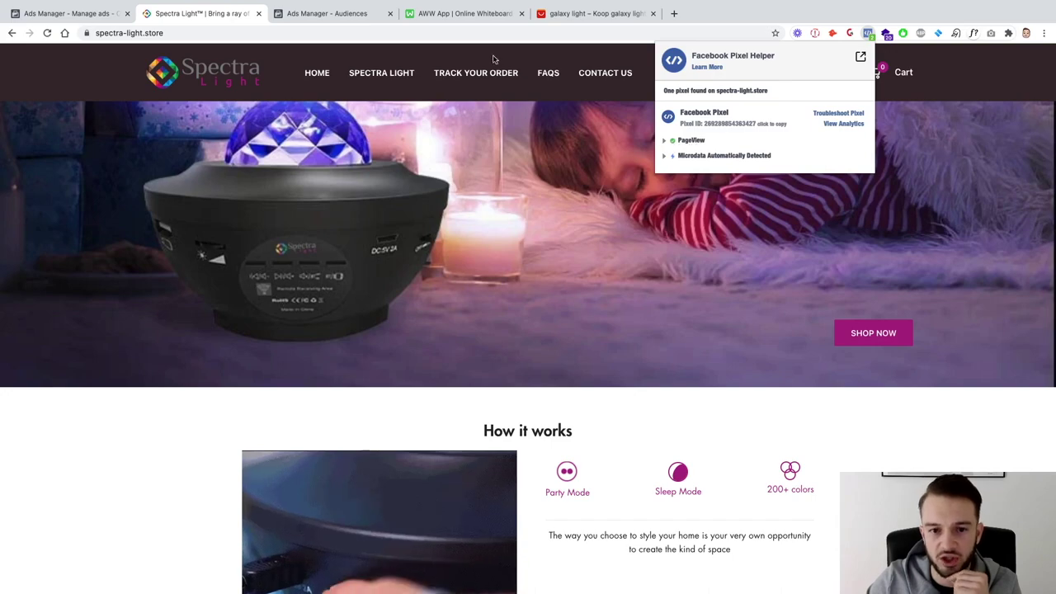
{"action": "left_click", "coordinate": [156, 430]}
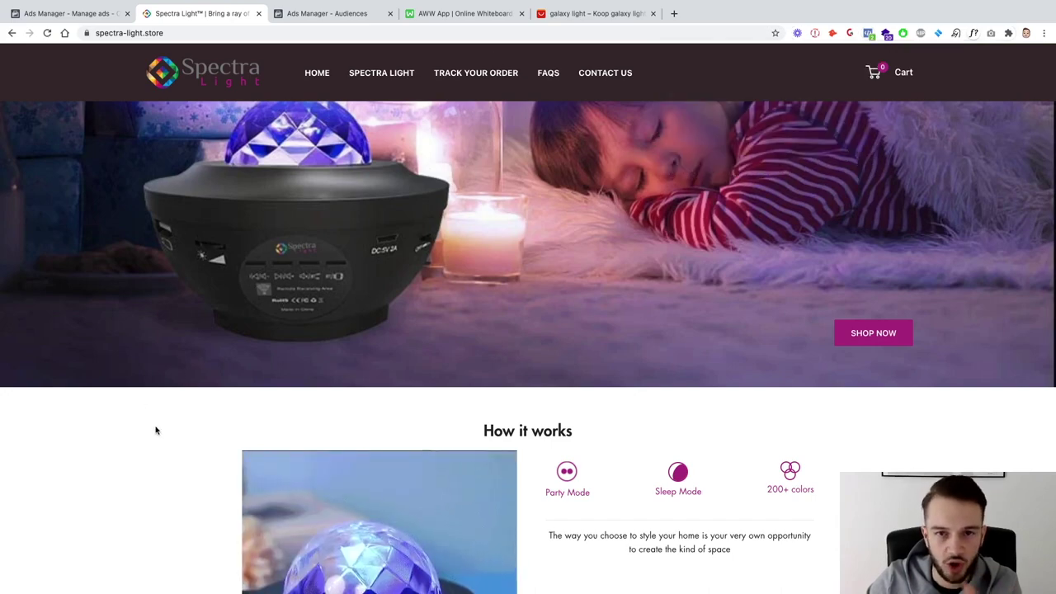
{"action": "scroll", "coordinate": [156, 429], "scroll_direction": "down", "scroll_amount": 3}
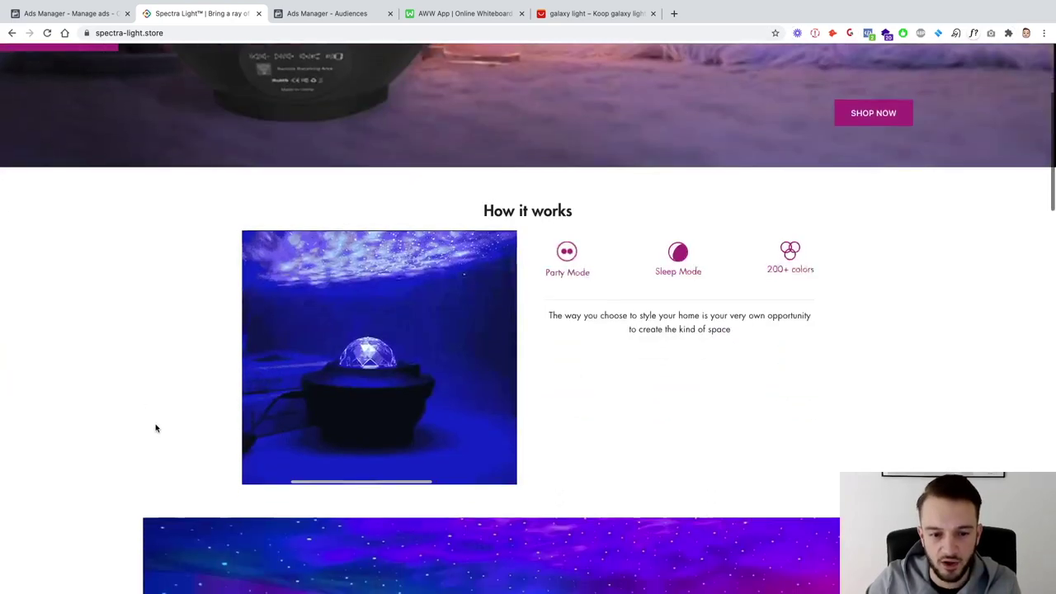
{"action": "scroll", "coordinate": [156, 428], "scroll_direction": "up", "scroll_amount": 3}
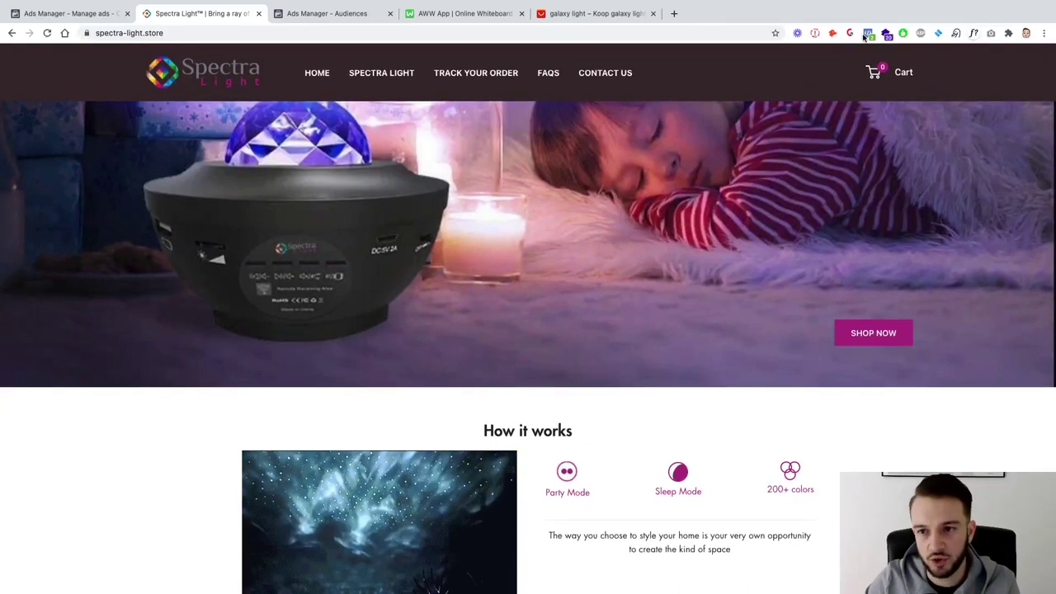
{"action": "left_click", "coordinate": [867, 34]}
{"action": "left_click", "coordinate": [826, 149]}
{"action": "scroll", "coordinate": [824, 150], "scroll_direction": "down", "scroll_amount": 4}
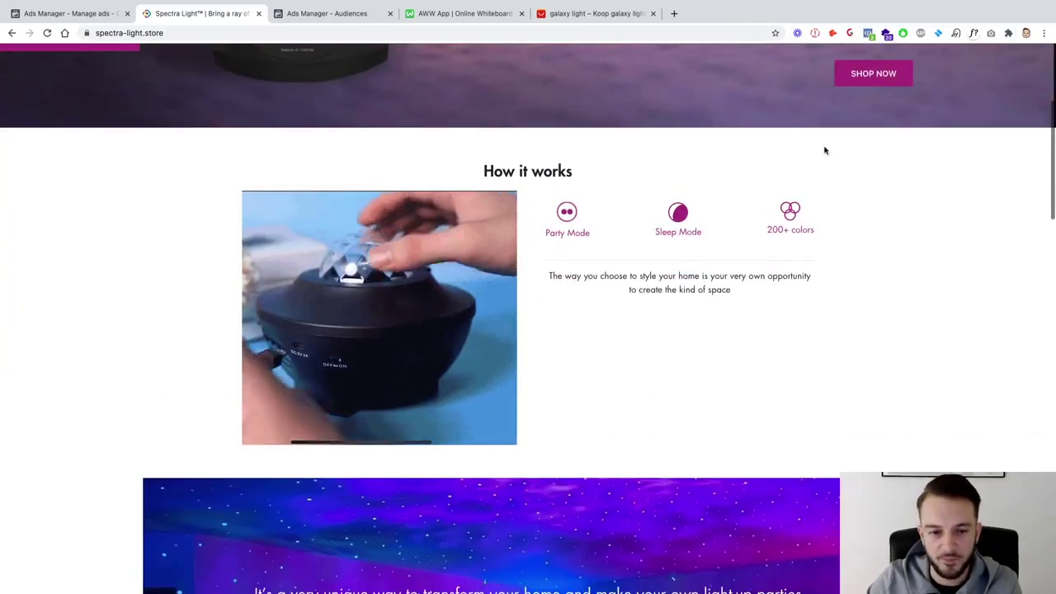
Switch to the AWW whiteboard and circle the "LP/WP" label above the first box of the event flow
{"action": "left_click", "coordinate": [450, 16]}
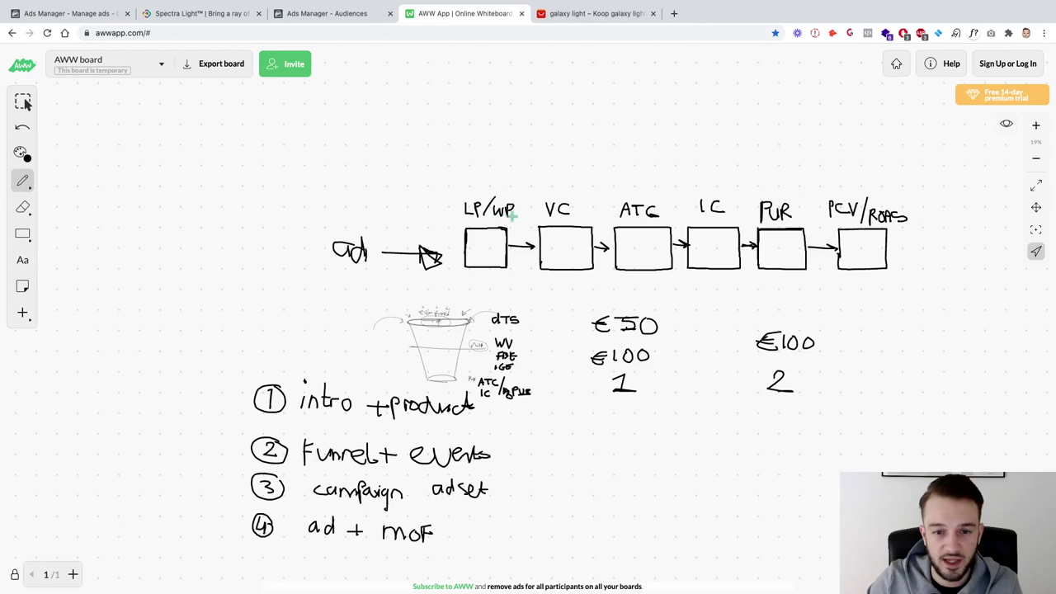
{"action": "mouse_move", "coordinate": [509, 179]}
{"action": "left_mouse_down"}
{"action": "mouse_move", "coordinate": [454, 193]}
{"action": "mouse_move", "coordinate": [515, 186]}
{"action": "mouse_move", "coordinate": [482, 146]}
{"action": "mouse_move", "coordinate": [513, 170]}
{"action": "left_mouse_up"}
Return to the store, look over the homepage, and inspect the Galaxy Star Projector product page's events in Facebook Pixel Helper
{"action": "left_click", "coordinate": [198, 13]}
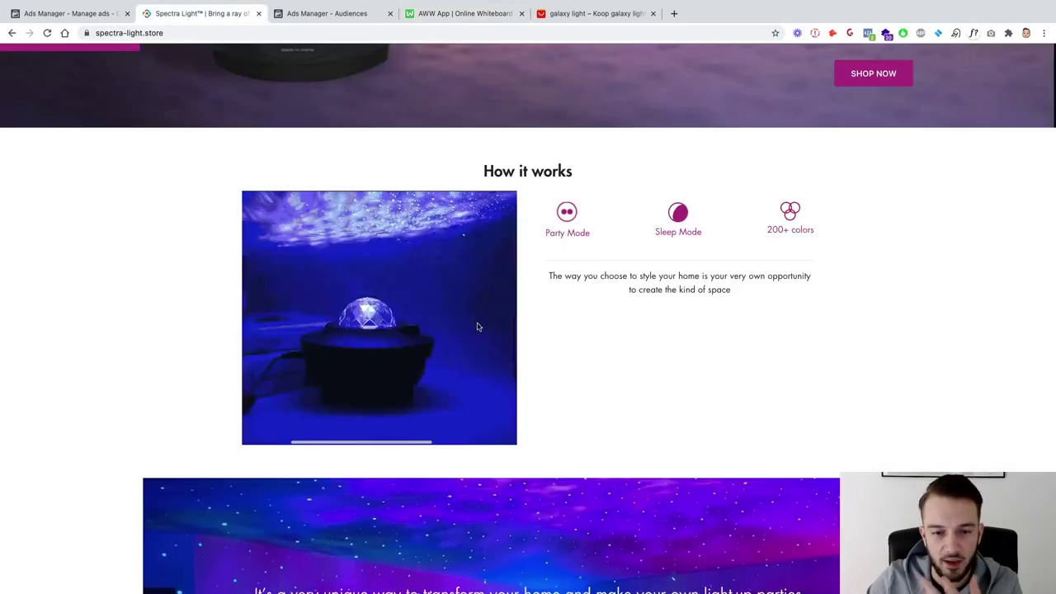
{"action": "scroll", "coordinate": [477, 327], "scroll_direction": "up", "scroll_amount": 3}
{"action": "scroll", "coordinate": [477, 325], "scroll_direction": "down", "scroll_amount": 5}
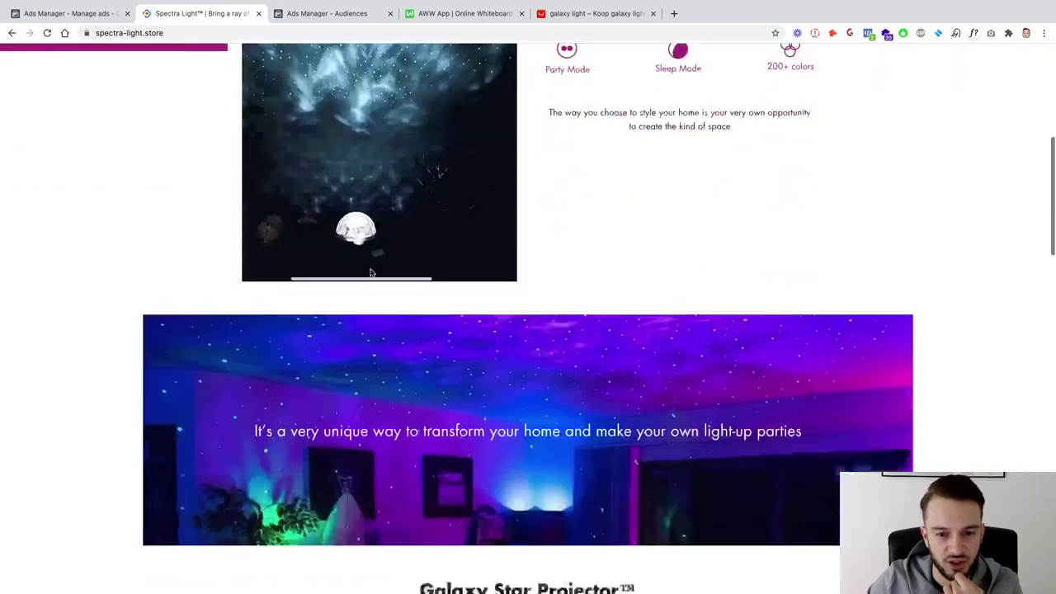
{"action": "scroll", "coordinate": [371, 273], "scroll_direction": "down", "scroll_amount": 6}
{"action": "scroll", "coordinate": [371, 272], "scroll_direction": "up", "scroll_amount": 10}
{"action": "scroll", "coordinate": [370, 272], "scroll_direction": "down", "scroll_amount": 6}
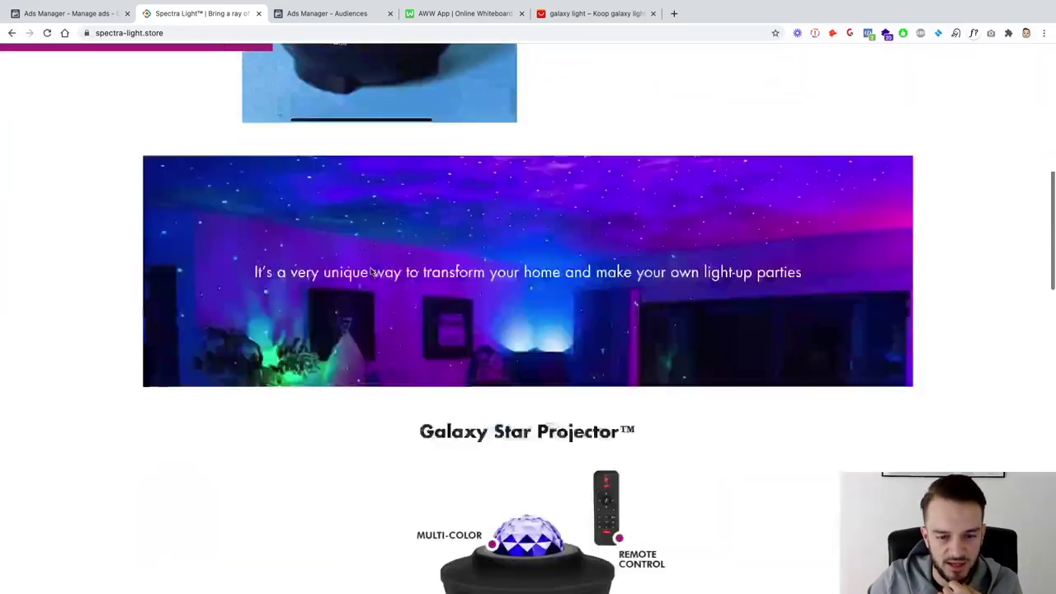
{"action": "scroll", "coordinate": [371, 272], "scroll_direction": "up", "scroll_amount": 8}
{"action": "left_click", "coordinate": [380, 74]}
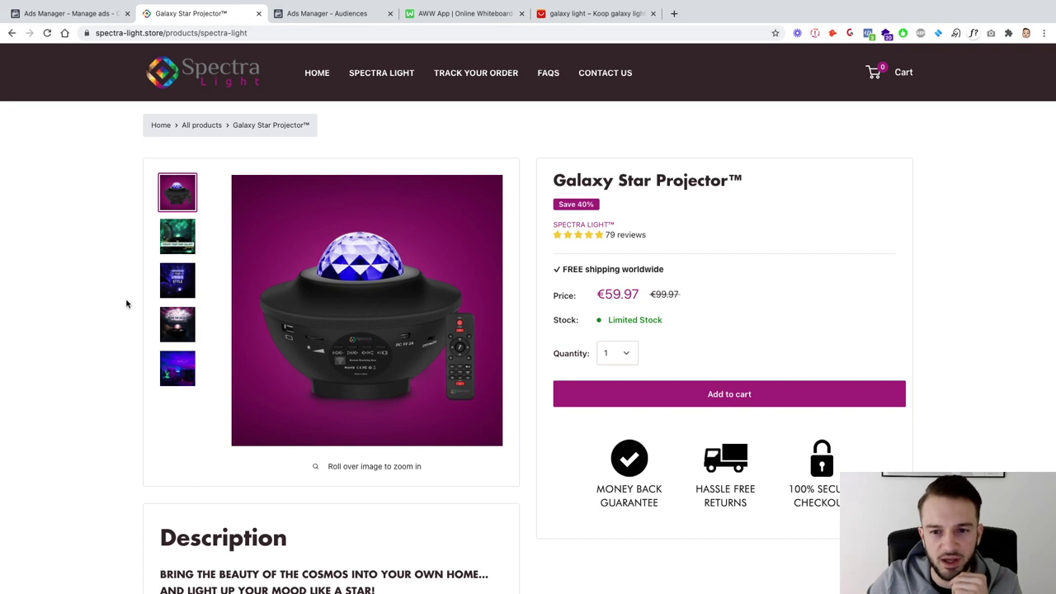
{"action": "left_click", "coordinate": [868, 34]}
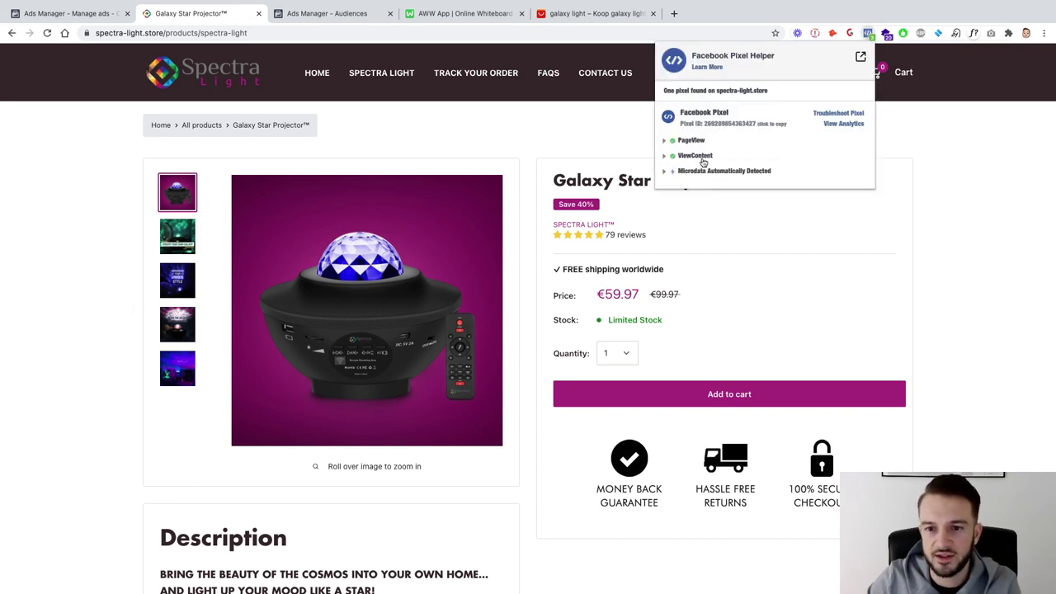
Switch to the AWW whiteboard, circle the "VC" label in the event flow and mark "PV" above "LP/WP"
{"action": "left_click", "coordinate": [477, 15]}
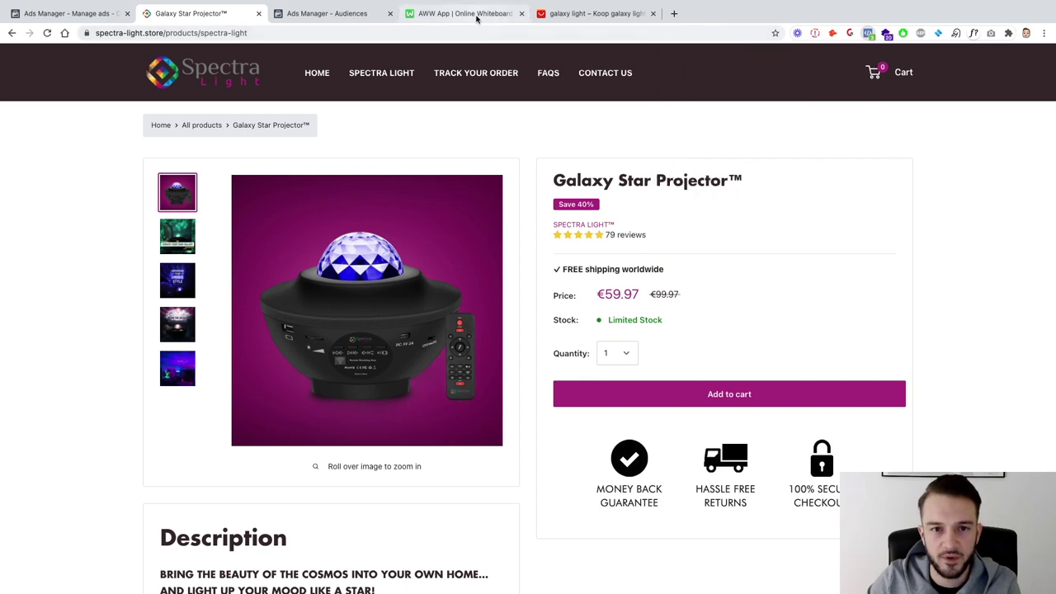
{"action": "mouse_move", "coordinate": [548, 193]}
{"action": "left_mouse_down"}
{"action": "mouse_move", "coordinate": [586, 220]}
{"action": "mouse_move", "coordinate": [545, 191]}
{"action": "left_mouse_up"}
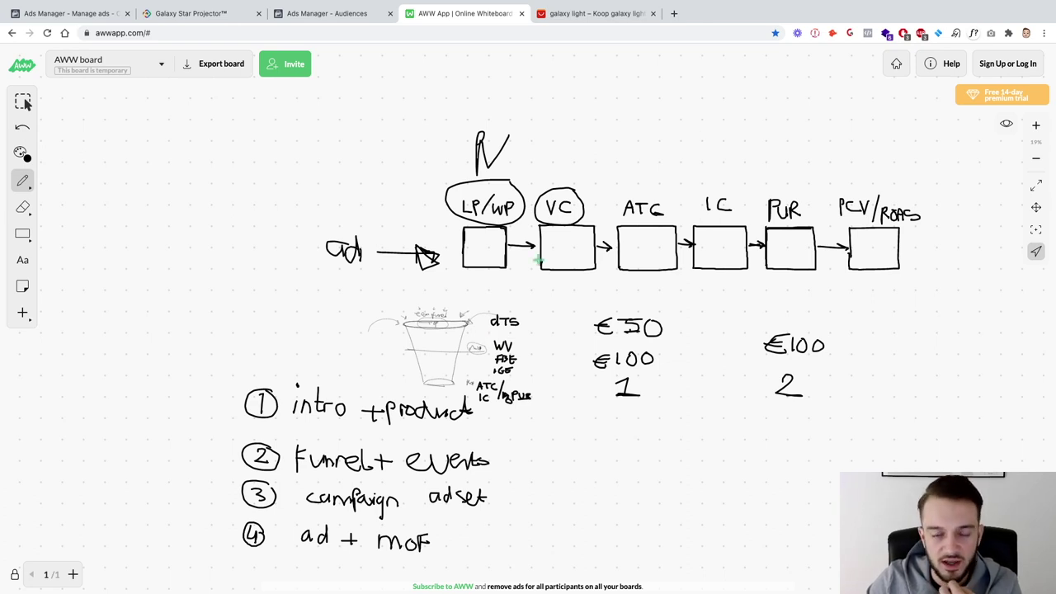
{"action": "scroll", "coordinate": [561, 193], "scroll_direction": "up", "scroll_amount": 2}
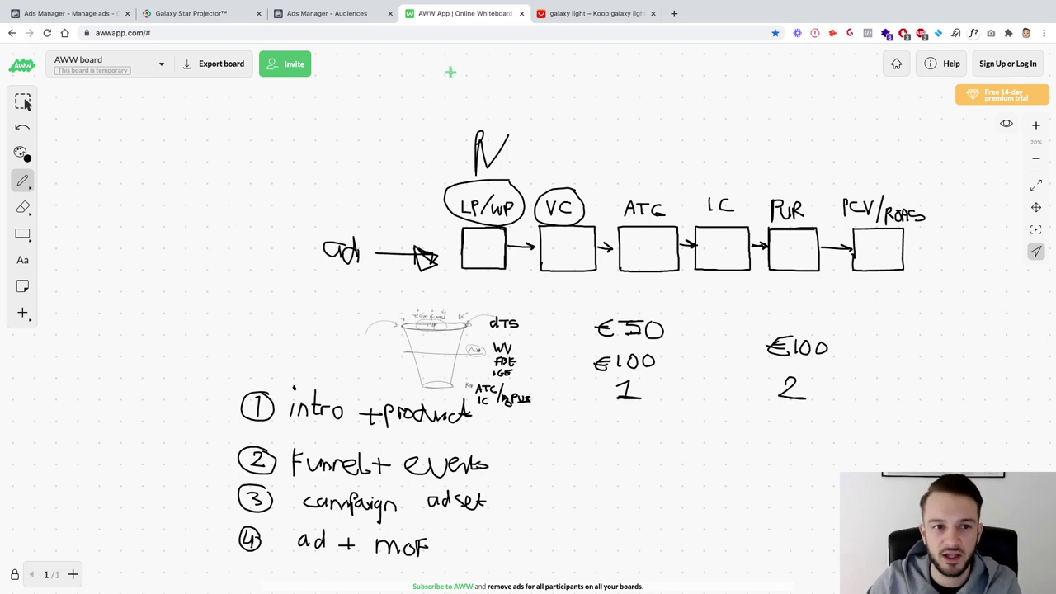
Compare the Galaxy Star Projector's price on the store with the galaxy light listings on AliExpress, ending on the product page
{"action": "left_click", "coordinate": [176, 14]}
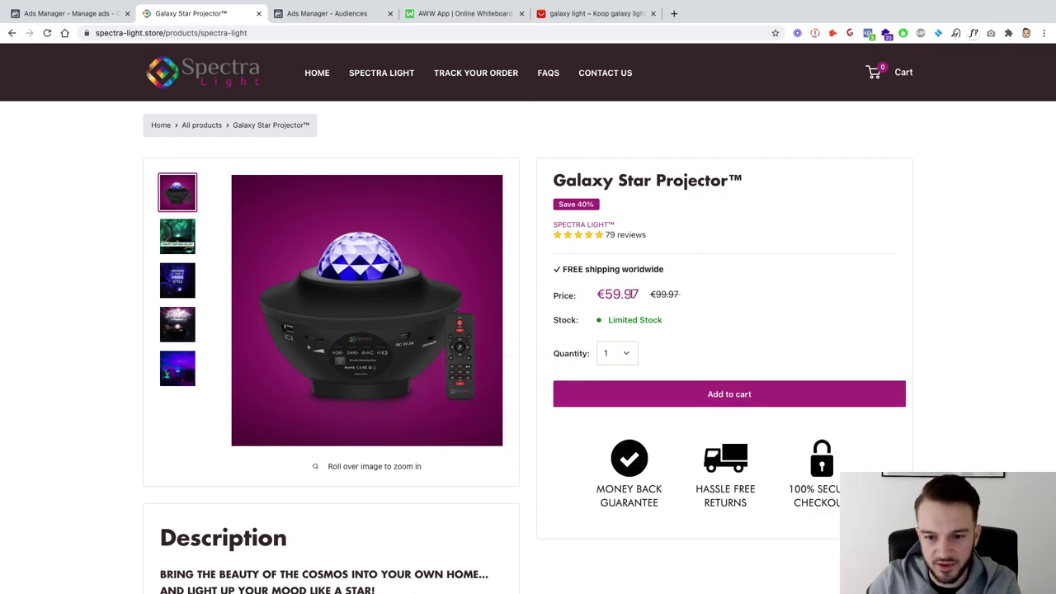
{"action": "left_click", "coordinate": [602, 14]}
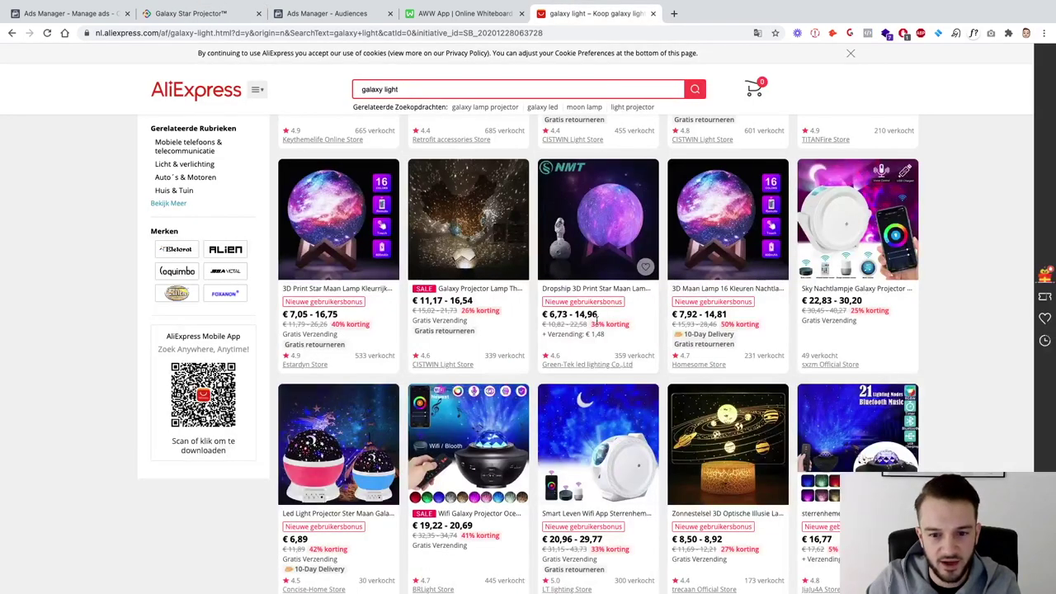
{"action": "left_click", "coordinate": [191, 13]}
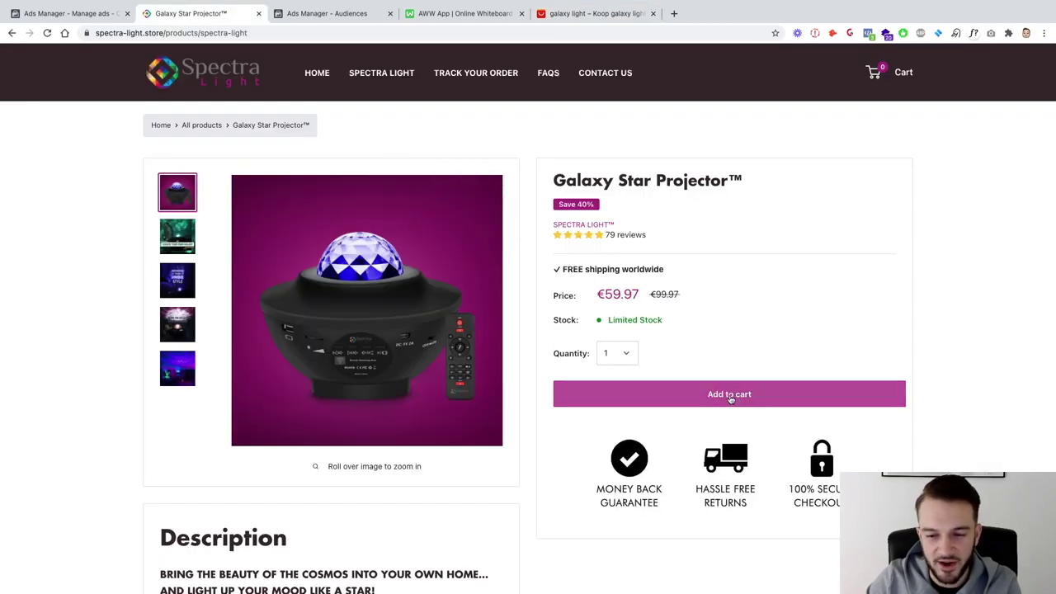
Add the Galaxy Star Projector to the cart and expand the AddToCart event's parameters in Facebook Pixel Helper
{"action": "left_click", "coordinate": [731, 396]}
{"action": "left_click", "coordinate": [868, 33]}
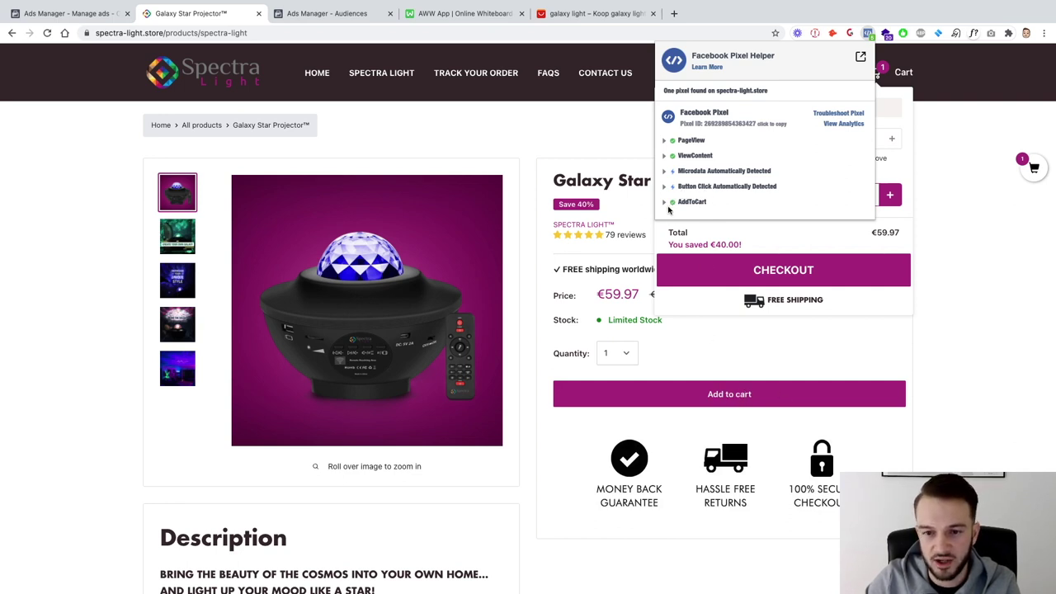
{"action": "left_click", "coordinate": [665, 203]}
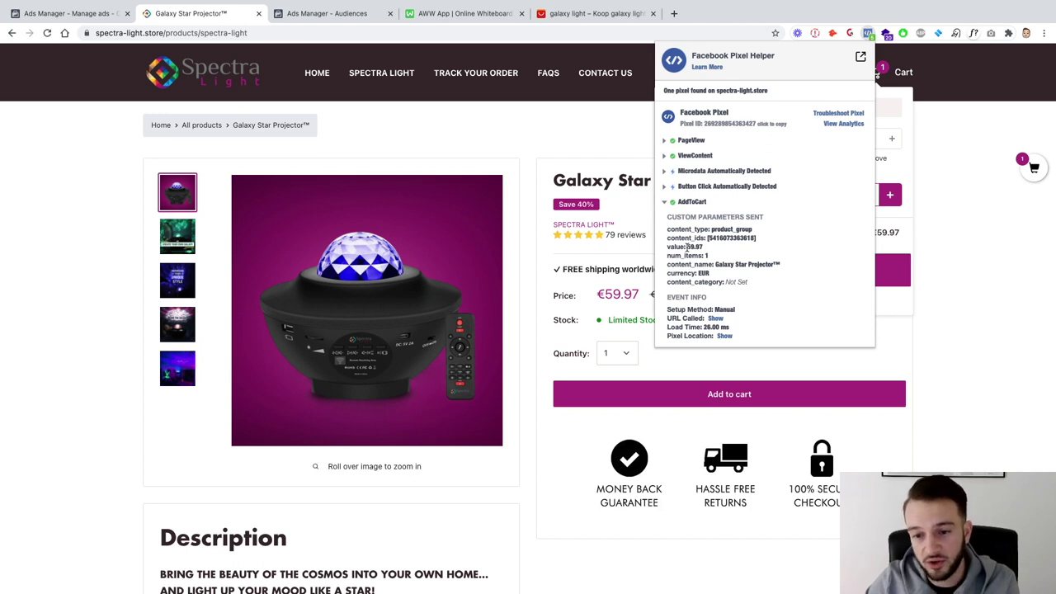
Review the AddToCart event's value, item count, content name and currency in Facebook Pixel Helper, then close the helper
{"action": "left_click_drag", "start_coordinate": [687, 246], "coordinate": [702, 247]}
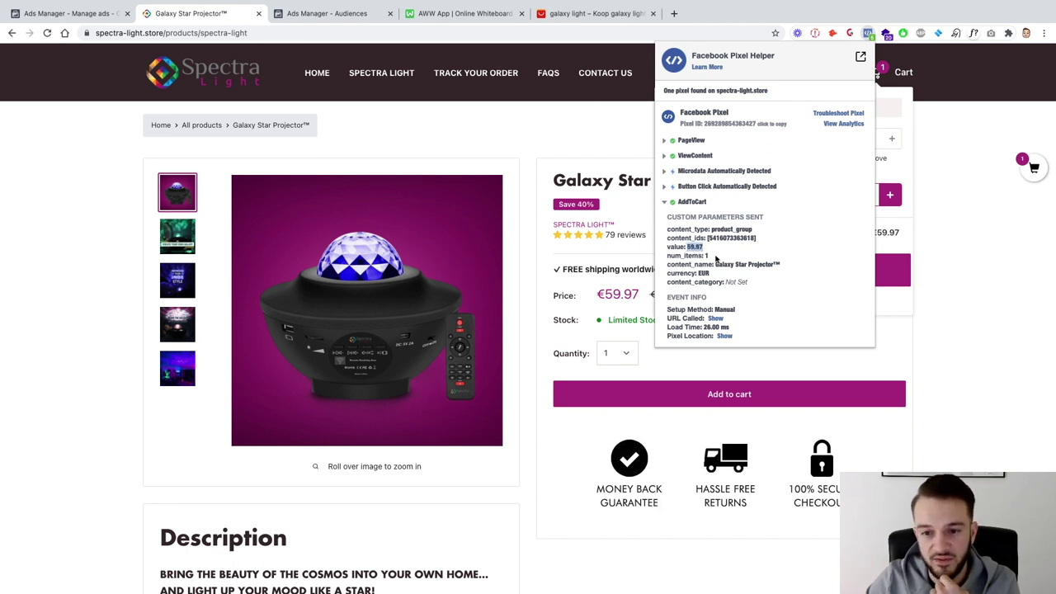
{"action": "left_click", "coordinate": [709, 258]}
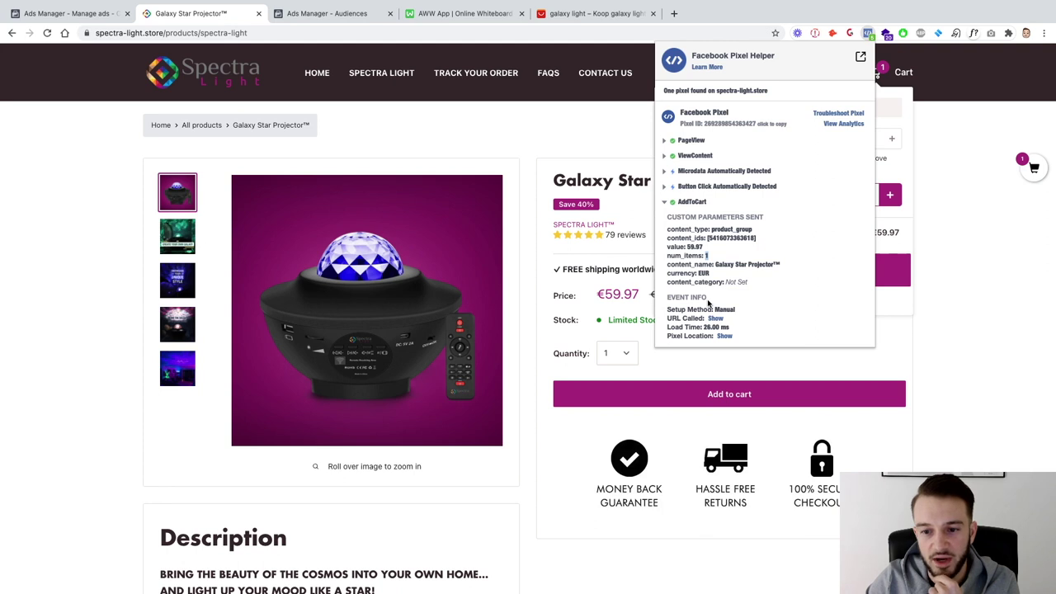
{"action": "mouse_move", "coordinate": [714, 264]}
{"action": "left_mouse_down"}
{"action": "mouse_move", "coordinate": [770, 264]}
{"action": "mouse_move", "coordinate": [698, 273]}
{"action": "left_mouse_up"}
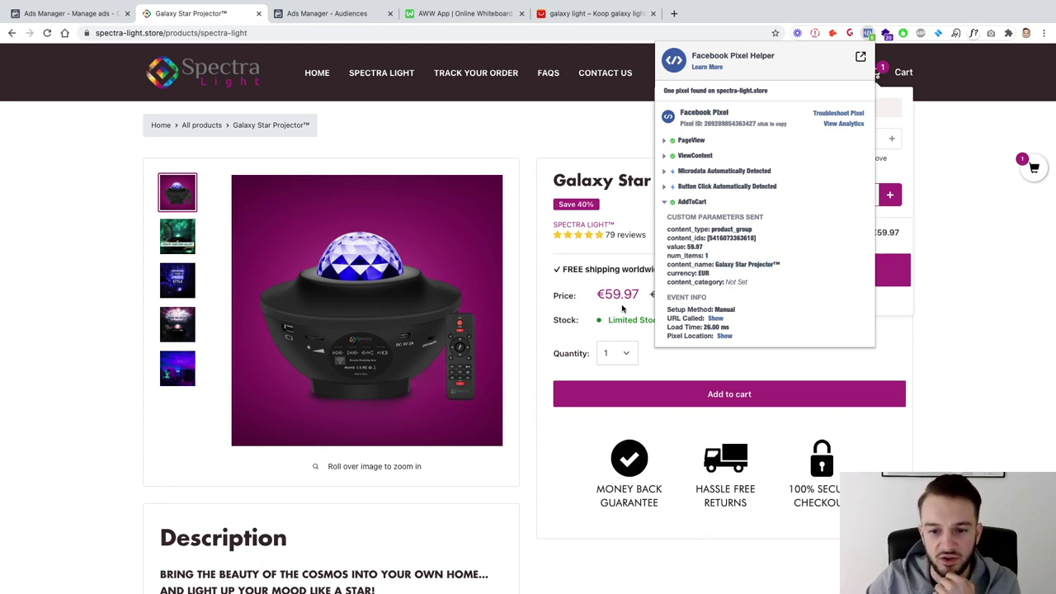
{"action": "left_click", "coordinate": [866, 363]}
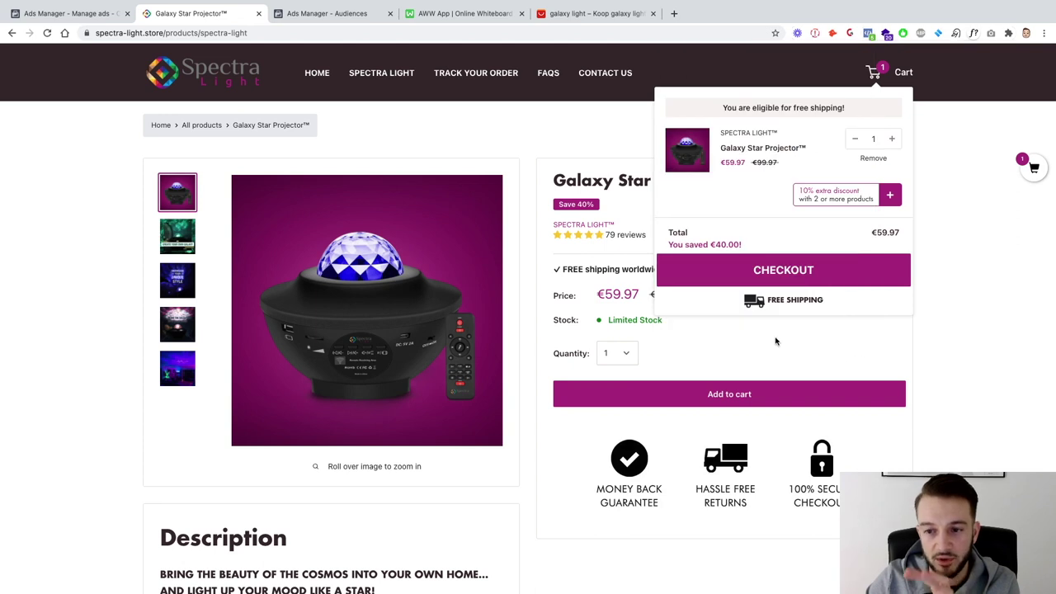
Proceed to checkout with the Galaxy Star Projector and expand the InitiateCheckout event's parameters in Facebook Pixel Helper
{"action": "left_click", "coordinate": [791, 272]}
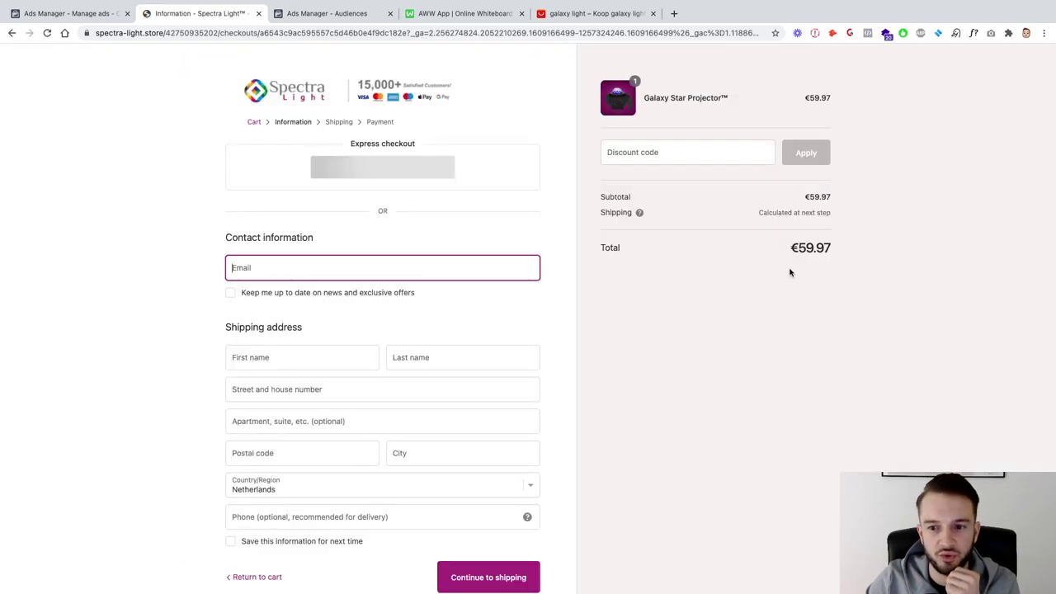
{"action": "left_click", "coordinate": [867, 34]}
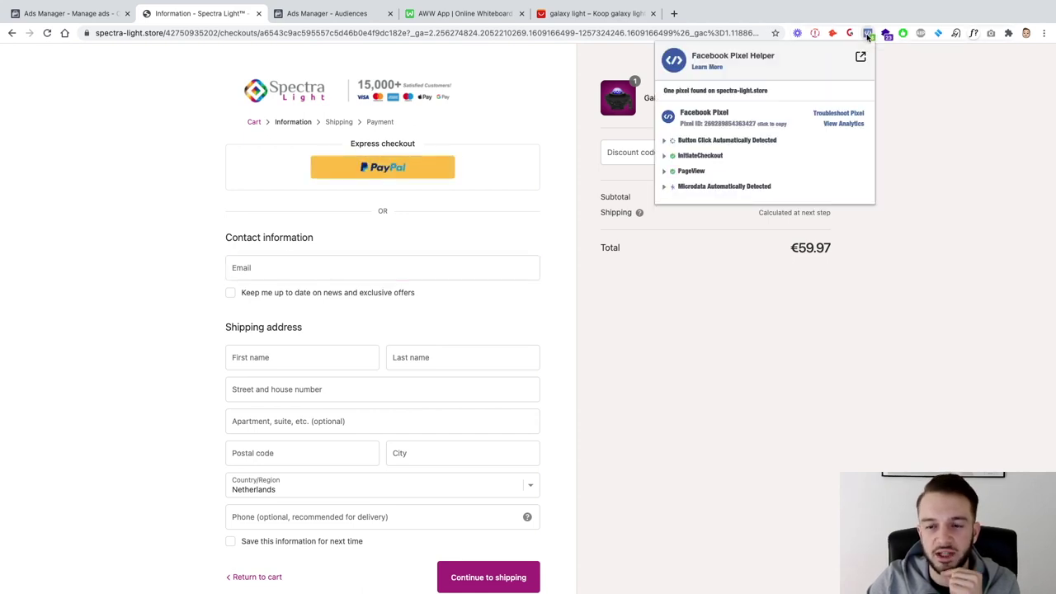
{"action": "left_click", "coordinate": [680, 159]}
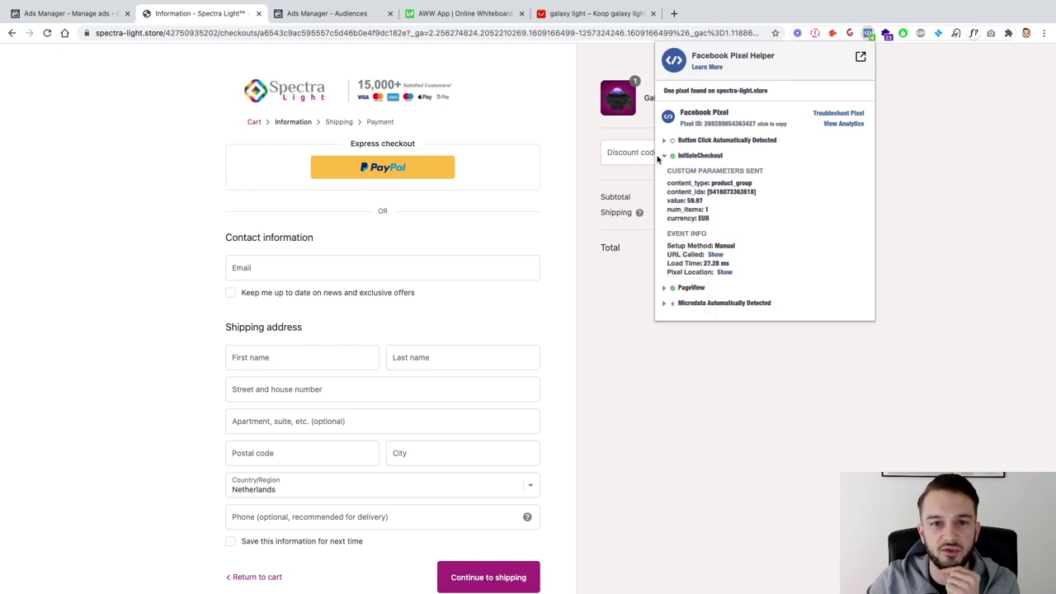
Switch to the AWW whiteboard and circle the "ATC" and "IC" labels in the event flow
{"action": "left_click", "coordinate": [474, 18]}
{"action": "mouse_move", "coordinate": [652, 189]}
{"action": "left_mouse_down"}
{"action": "mouse_move", "coordinate": [612, 227]}
{"action": "mouse_move", "coordinate": [652, 177]}
{"action": "left_mouse_up"}
{"action": "mouse_move", "coordinate": [741, 183]}
{"action": "left_mouse_down"}
{"action": "mouse_move", "coordinate": [686, 208]}
{"action": "mouse_move", "coordinate": [750, 182]}
{"action": "left_mouse_up"}
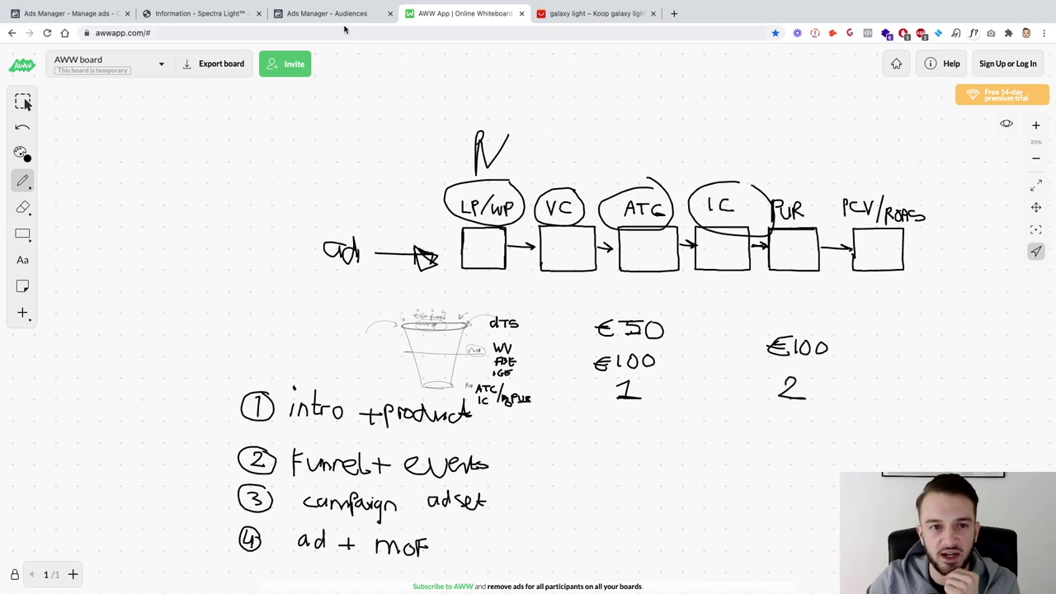
Return to the store's checkout page and review the InitiateCheckout event's value in Facebook Pixel Helper
{"action": "left_click", "coordinate": [220, 17]}
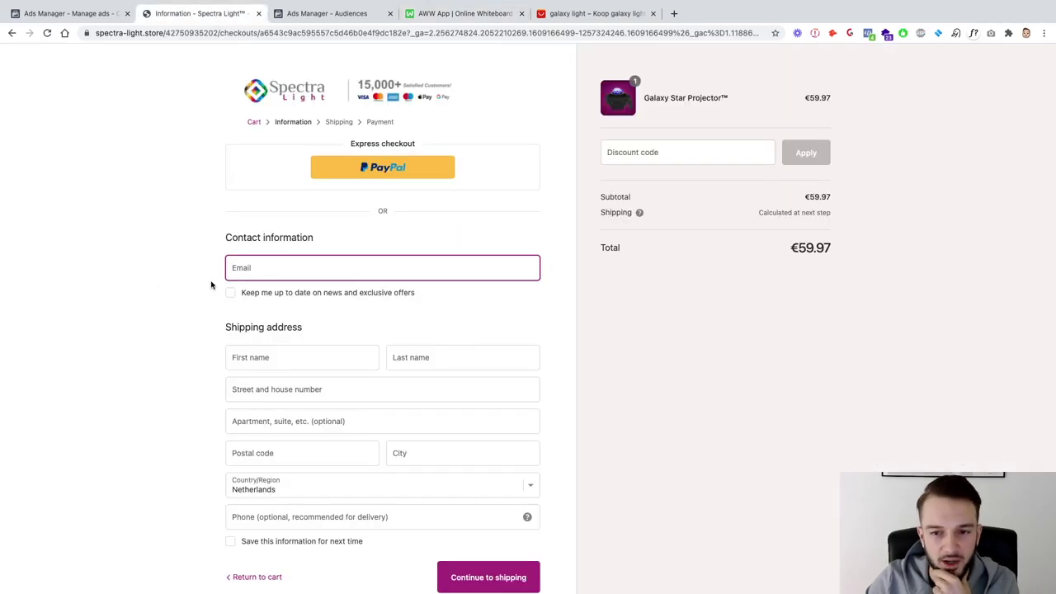
{"action": "left_click", "coordinate": [868, 34]}
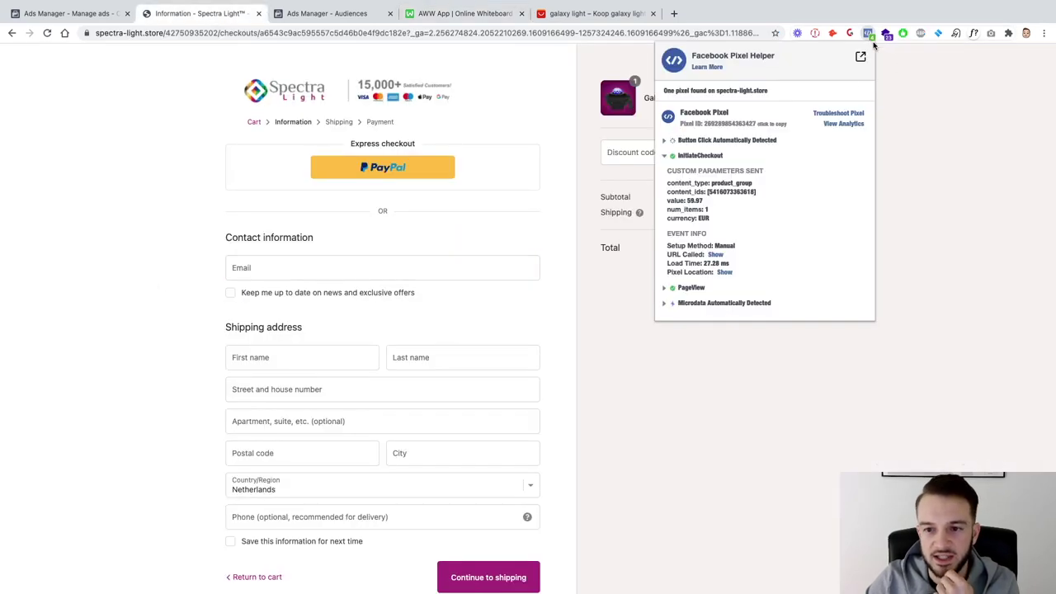
{"action": "left_click_drag", "start_coordinate": [686, 200], "coordinate": [715, 201]}
{"action": "key", "text": "Escape"}
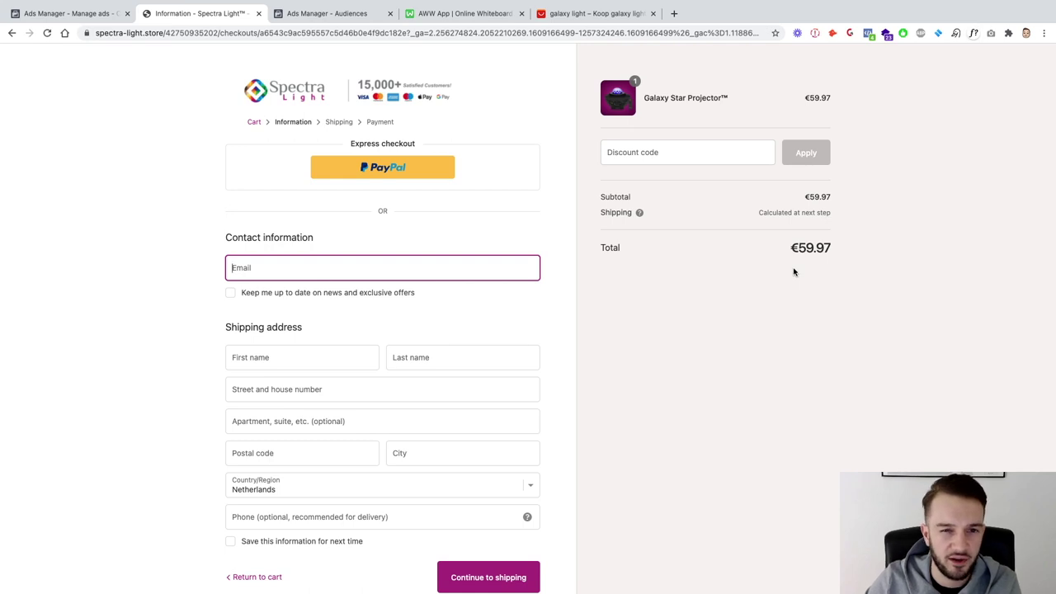
{"action": "left_click", "coordinate": [870, 37]}
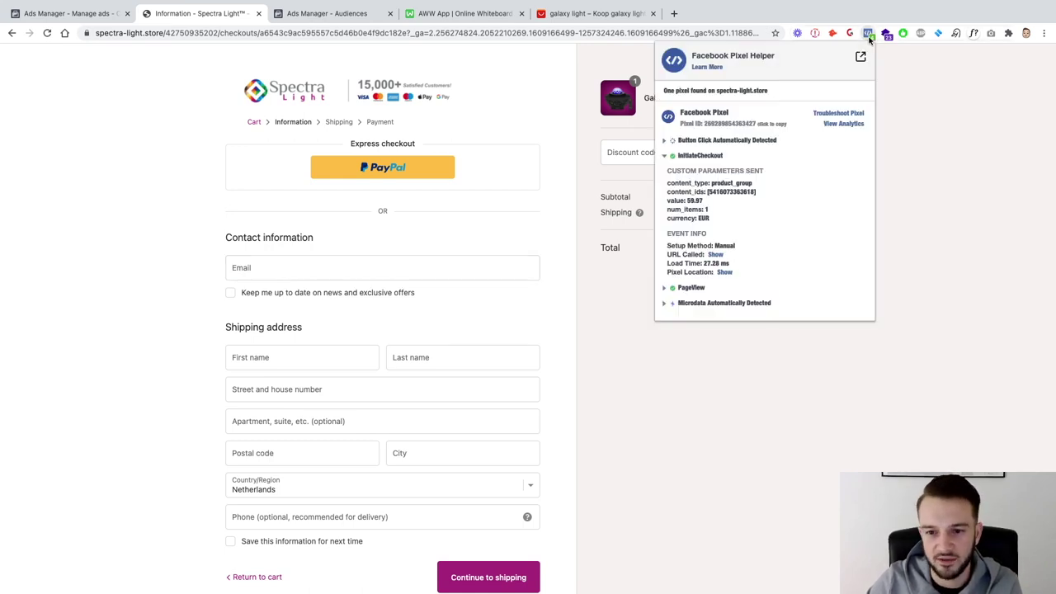
{"action": "left_click", "coordinate": [869, 36]}
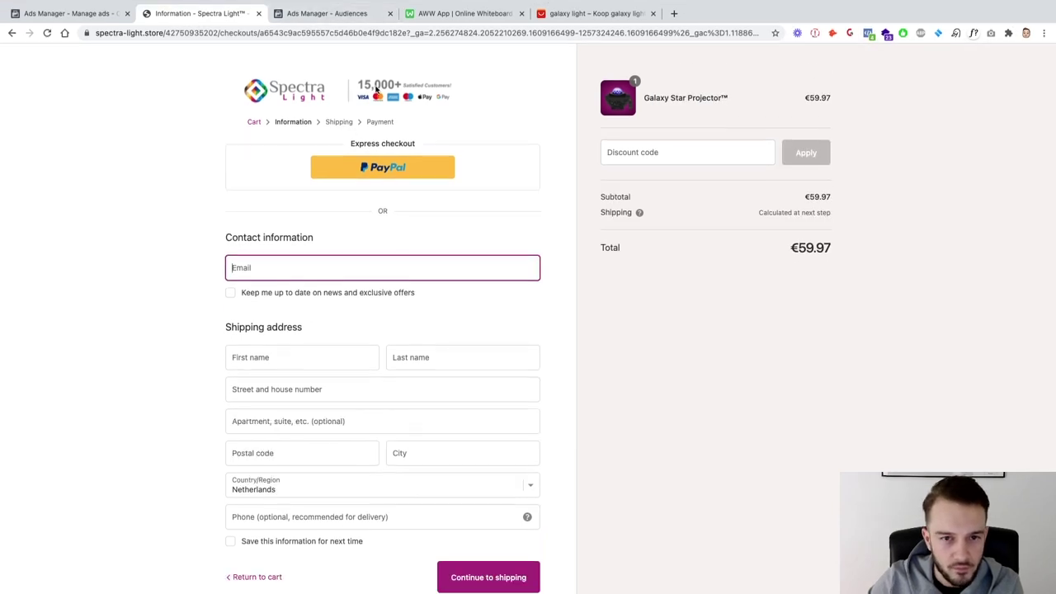
Look over the whiteboard's event flow and the draft campaigns in Ads Manager, ending on the whiteboard
{"action": "left_click", "coordinate": [346, 15]}
{"action": "left_click", "coordinate": [409, 15]}
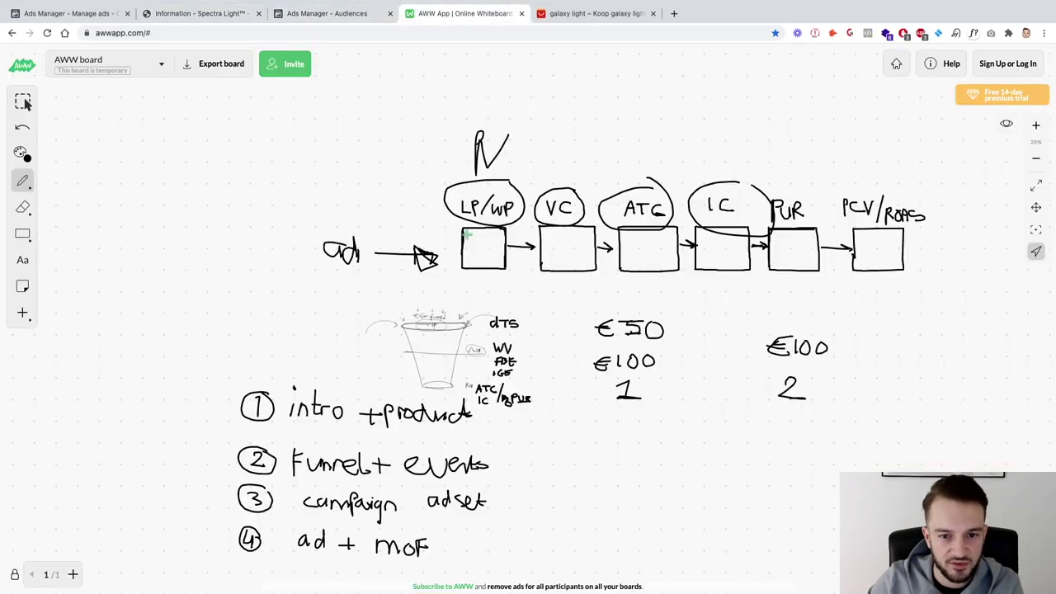
{"action": "left_click", "coordinate": [93, 21]}
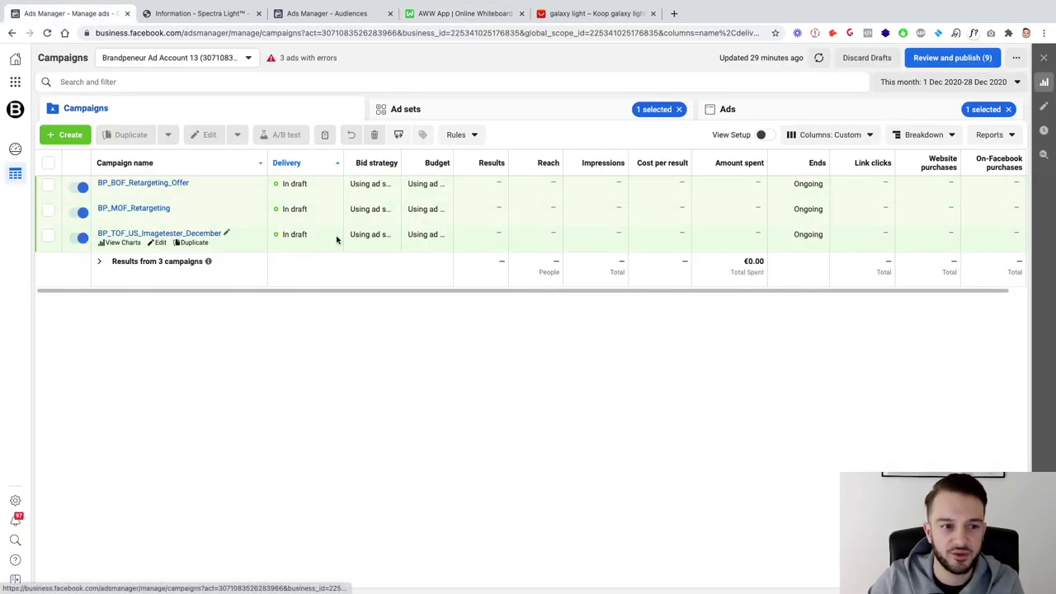
{"action": "left_click", "coordinate": [357, 15]}
{"action": "left_click", "coordinate": [424, 17]}
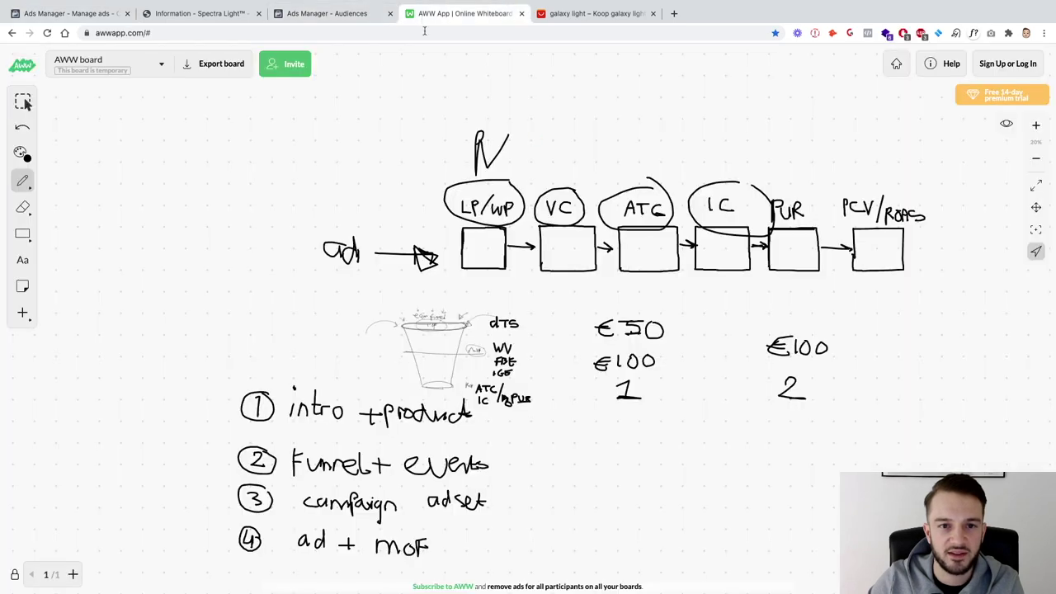
Switch to the store's checkout page and check its pixel events once more in Facebook Pixel Helper
{"action": "left_click", "coordinate": [202, 14]}
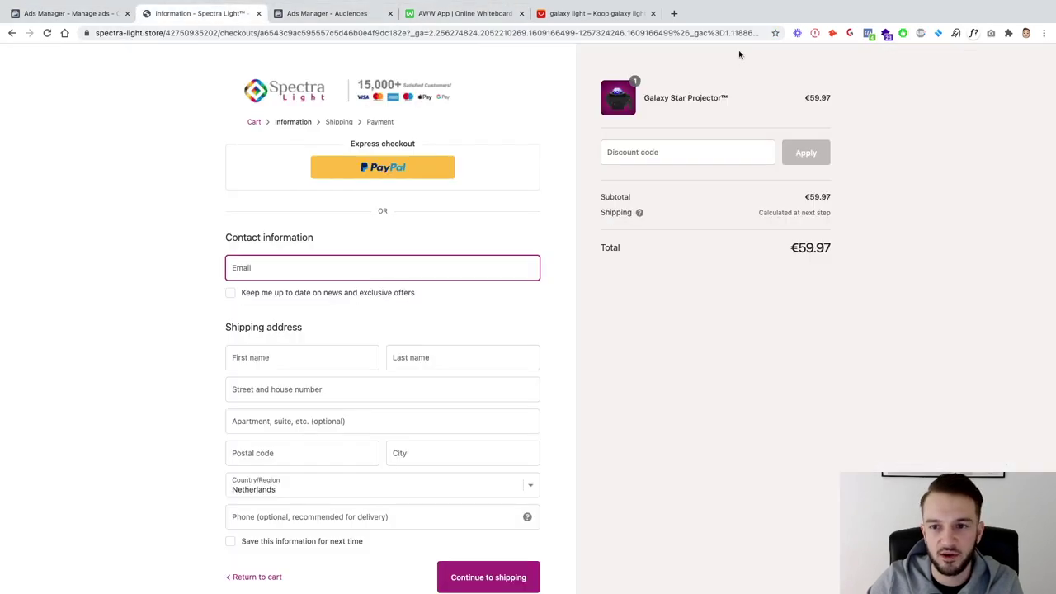
{"action": "left_click", "coordinate": [868, 34]}
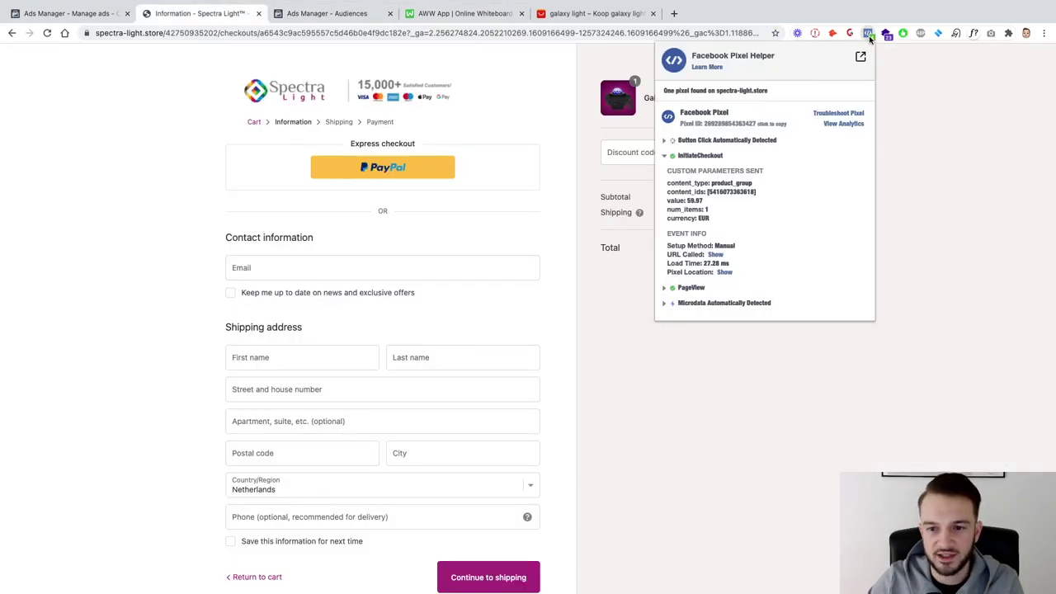
{"action": "left_click", "coordinate": [868, 35]}
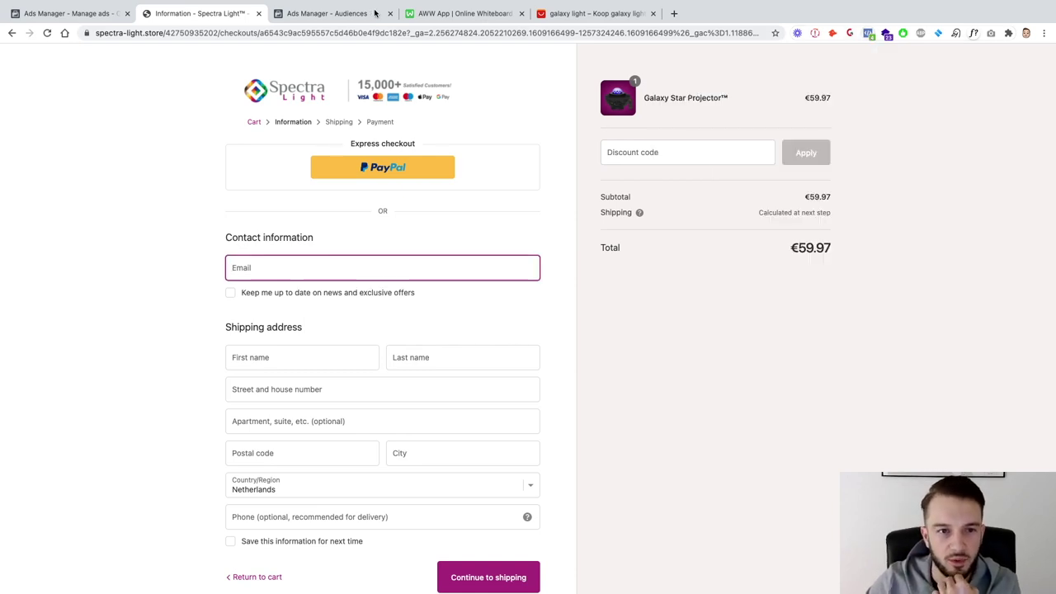
Go back to the AWW whiteboard and reposition the board so the event flow and topic list have free space around them
{"action": "left_click", "coordinate": [416, 15]}
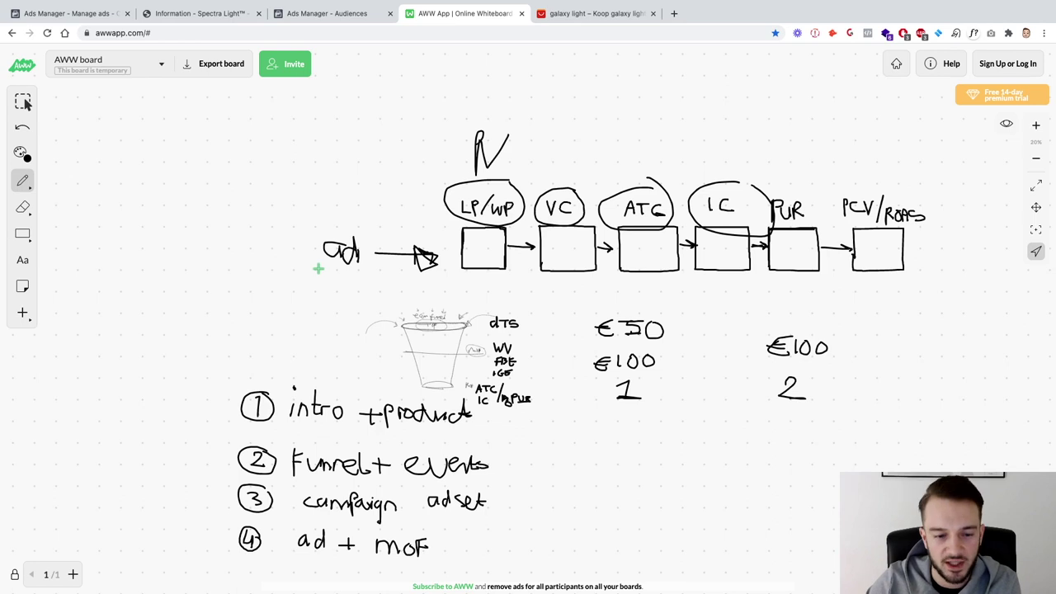
{"action": "scroll", "coordinate": [317, 268], "scroll_direction": "down", "scroll_amount": 2}
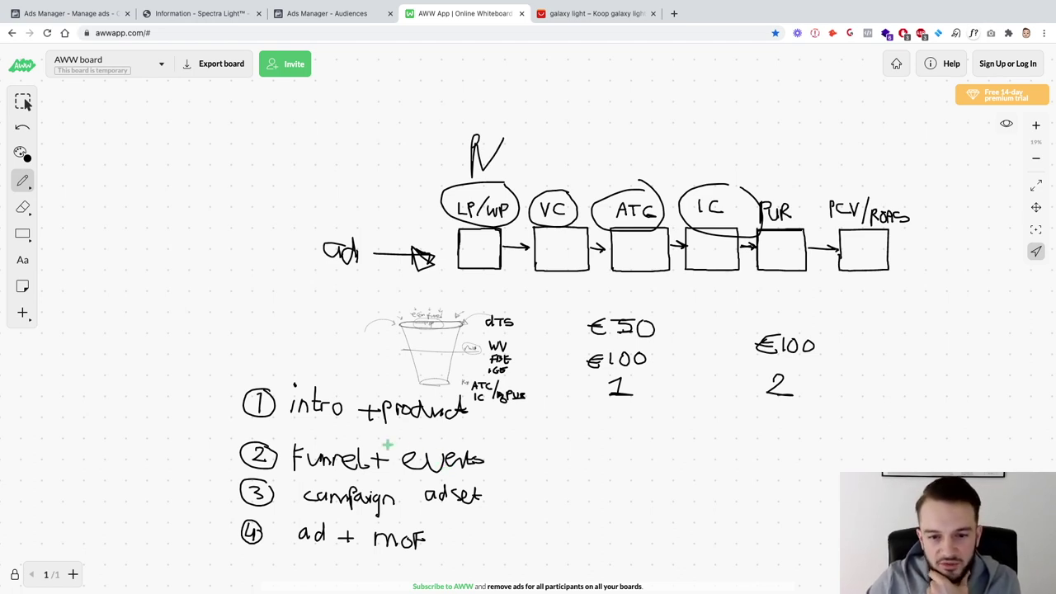
{"action": "scroll", "coordinate": [387, 446], "scroll_direction": "down", "scroll_amount": 3}
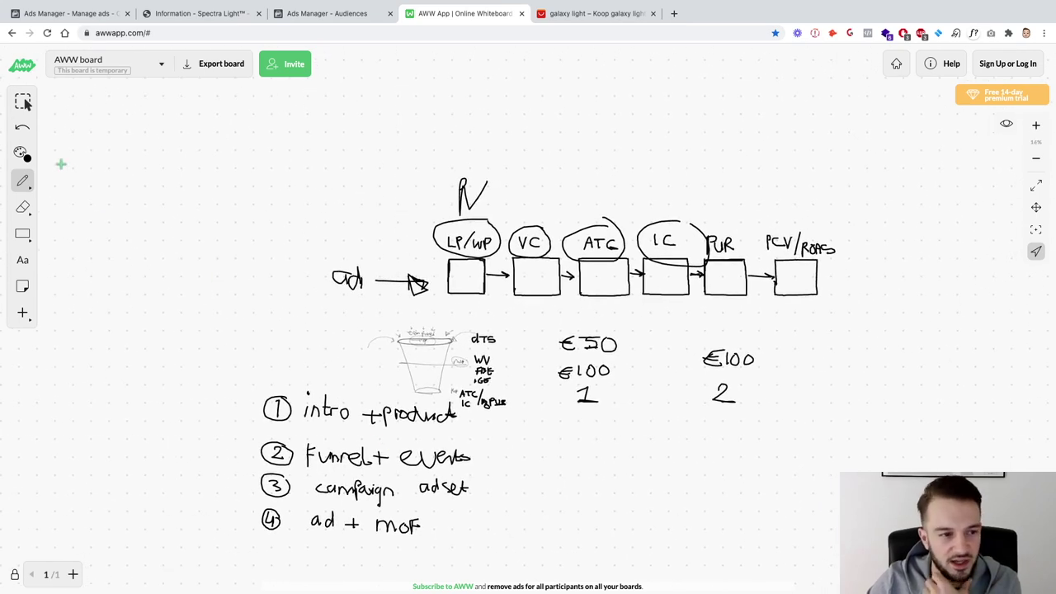
{"action": "left_click", "coordinate": [1036, 207]}
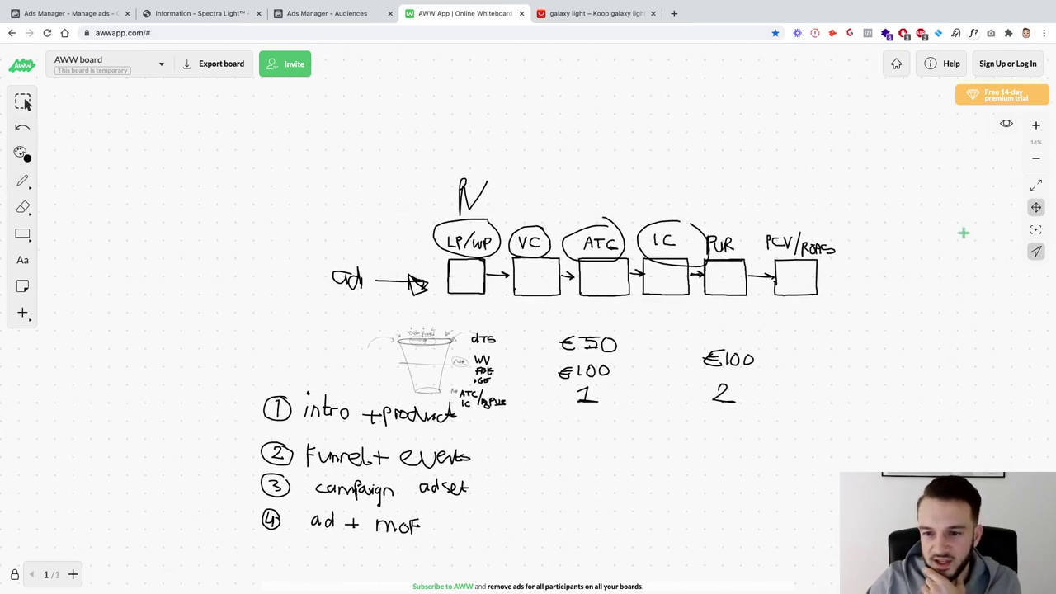
{"action": "left_click_drag", "start_coordinate": [850, 256], "coordinate": [823, 210]}
{"action": "scroll", "coordinate": [830, 238], "scroll_direction": "up", "scroll_amount": 2}
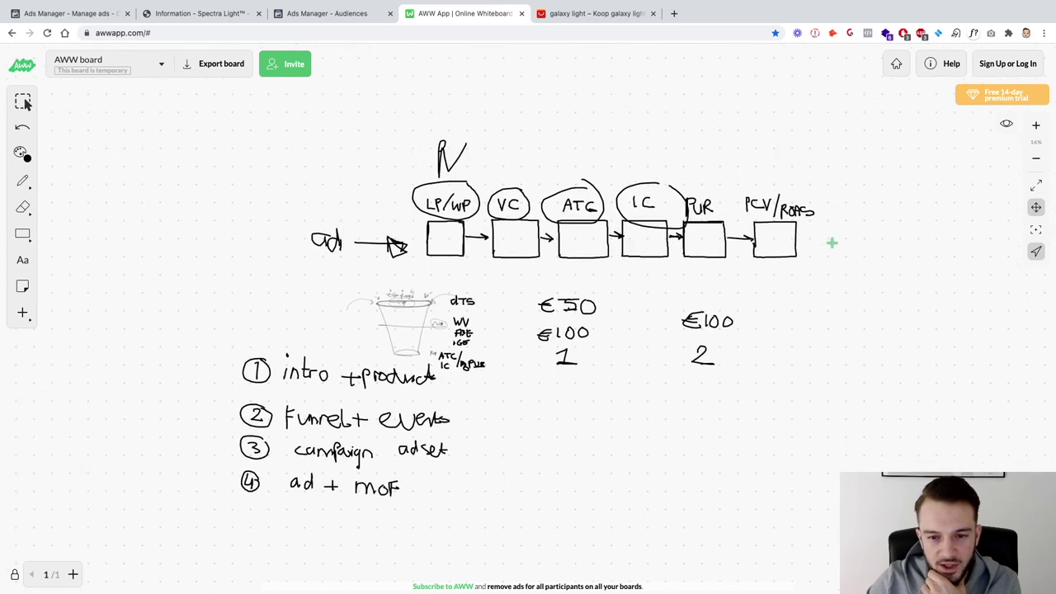
{"action": "scroll", "coordinate": [811, 212], "scroll_direction": "down", "scroll_amount": 2}
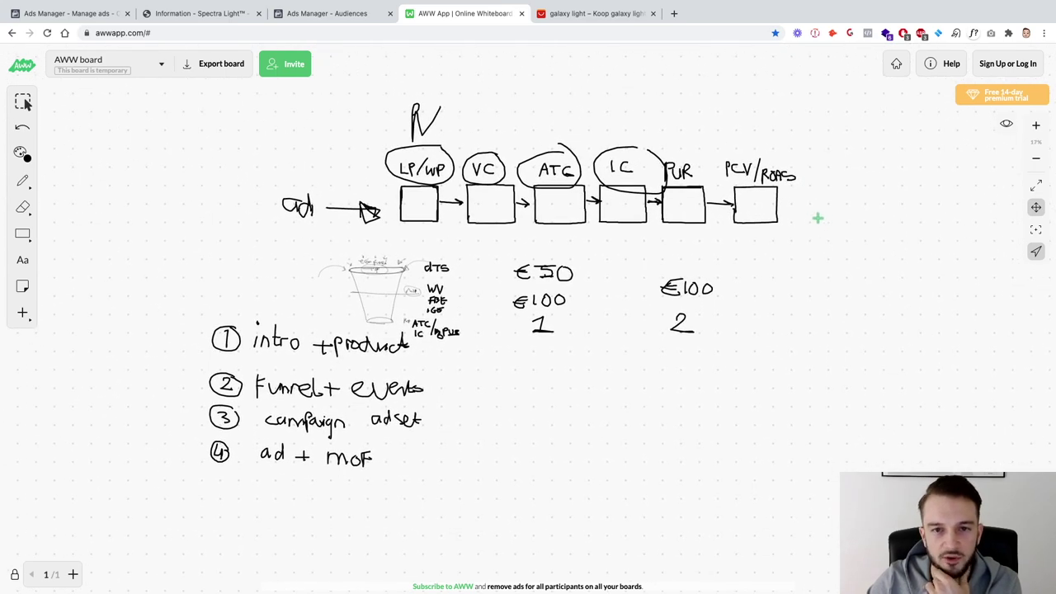